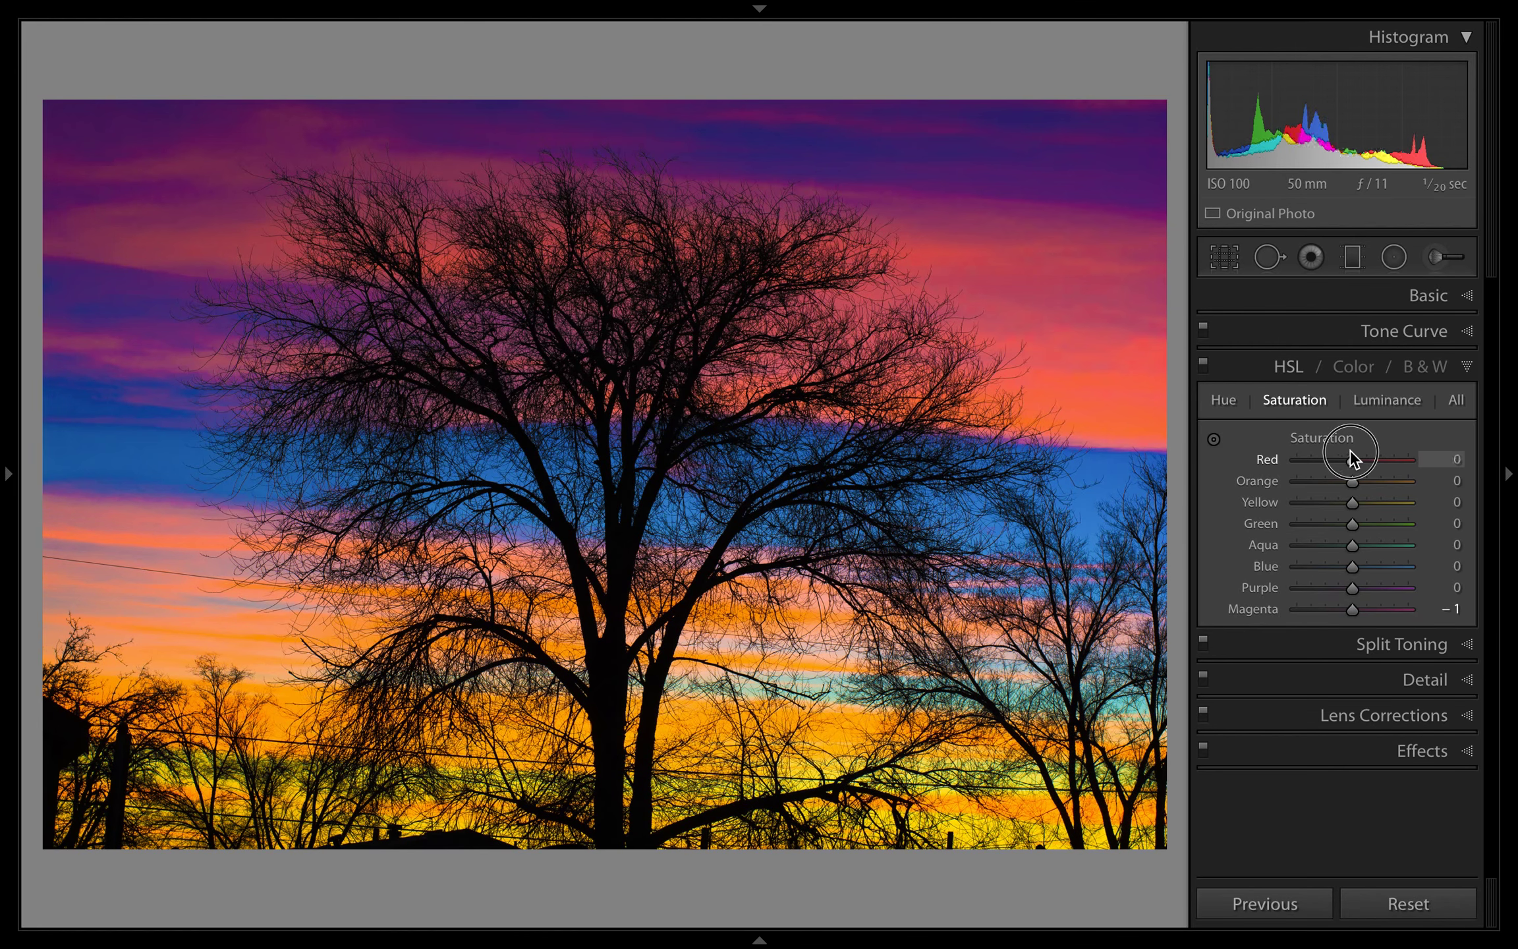
- Swing the Red saturation to -100 and +100, and bring all eight color saturations down to -100
drag(1346, 464, 1274, 471)
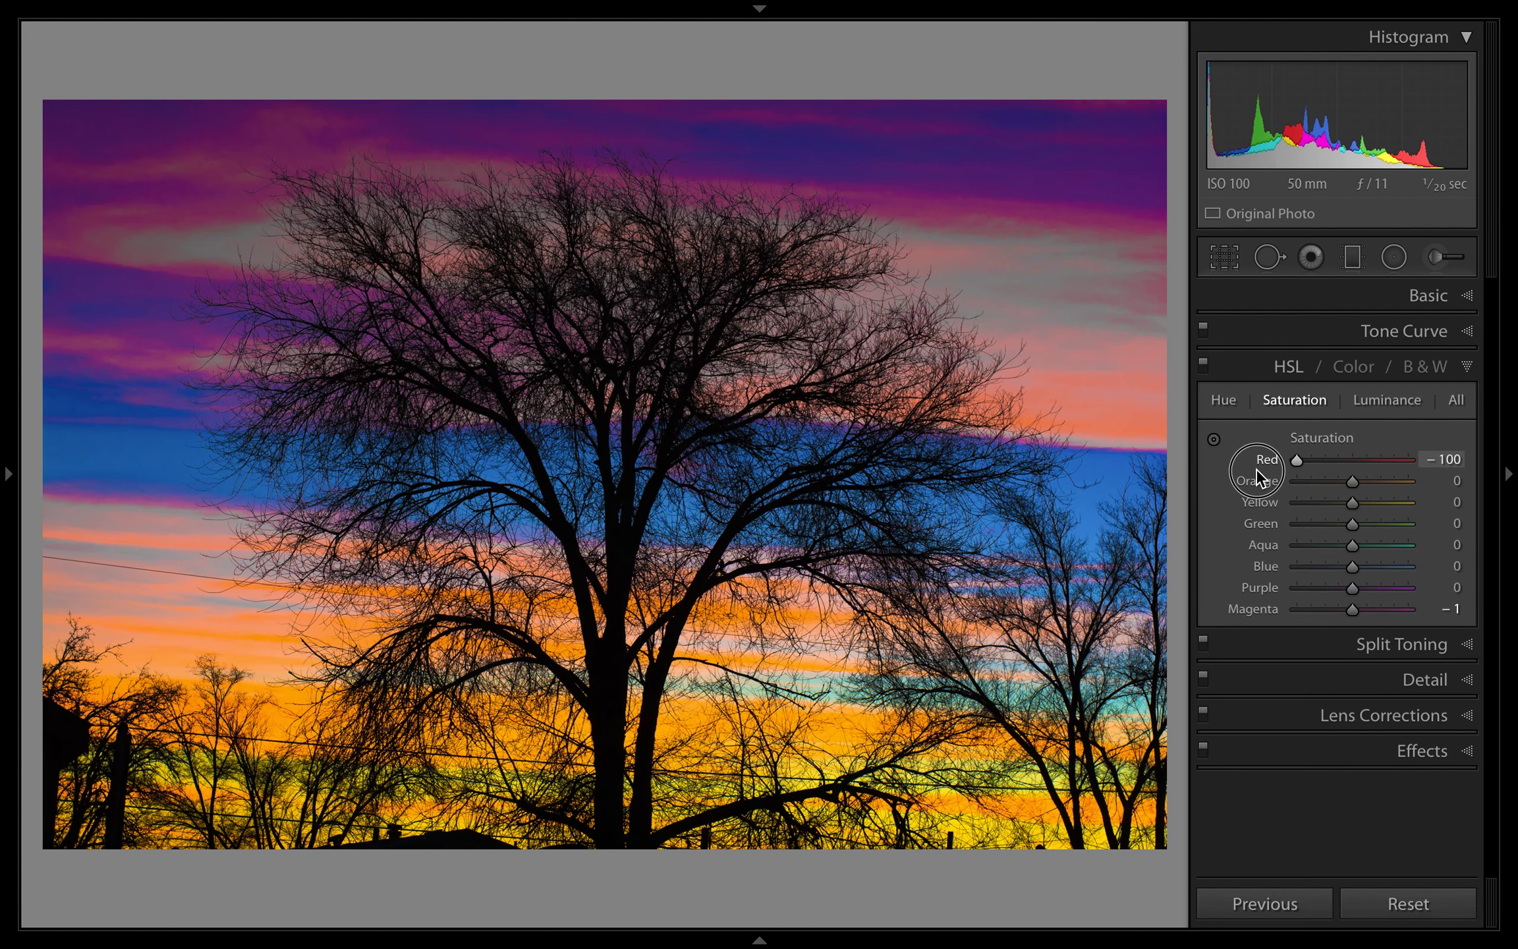
drag(1256, 469, 1421, 466)
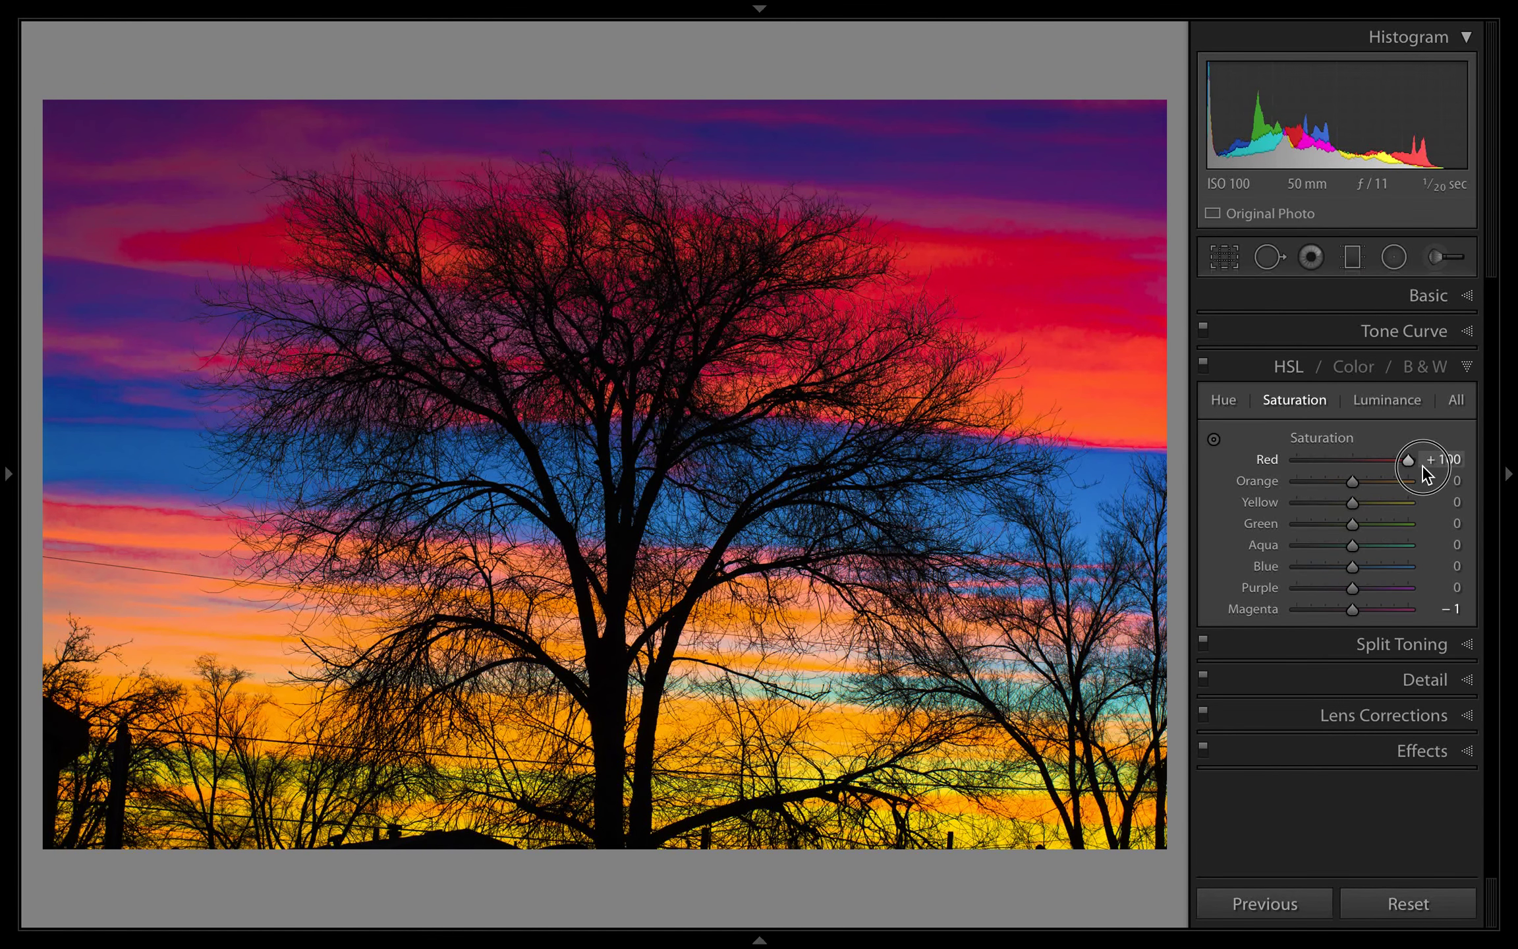
drag(1422, 465, 1295, 566)
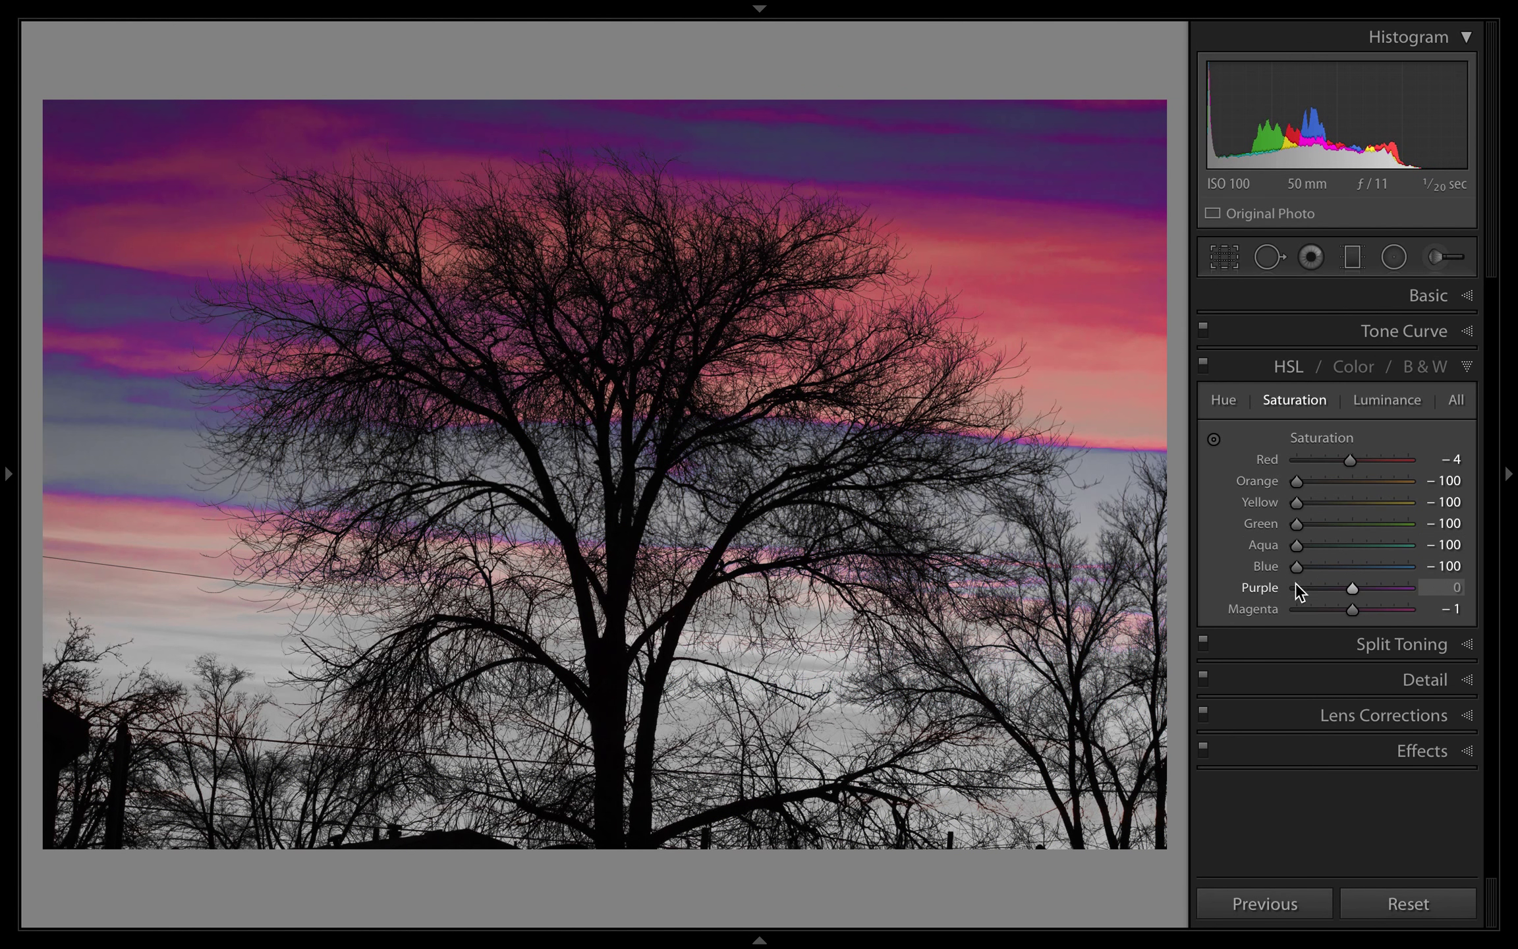
click(1295, 586)
click(1296, 608)
click(1291, 464)
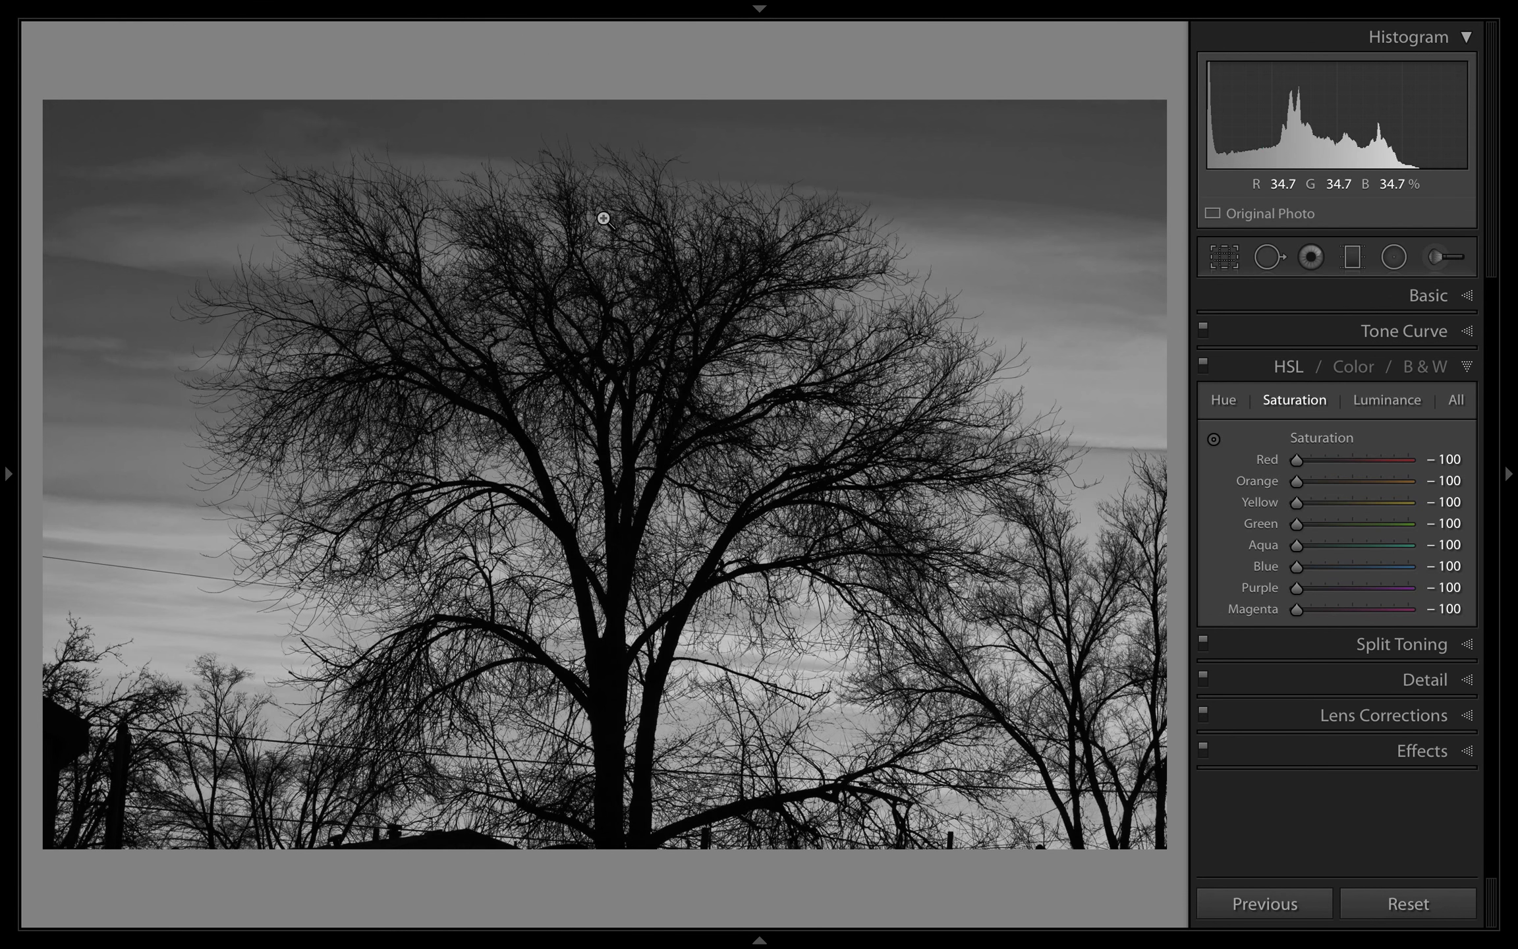
- Reset the saturation of all eight colors, from Magenta up to Red, to 0
double_click(1267, 607)
double_click(1267, 588)
double_click(1267, 566)
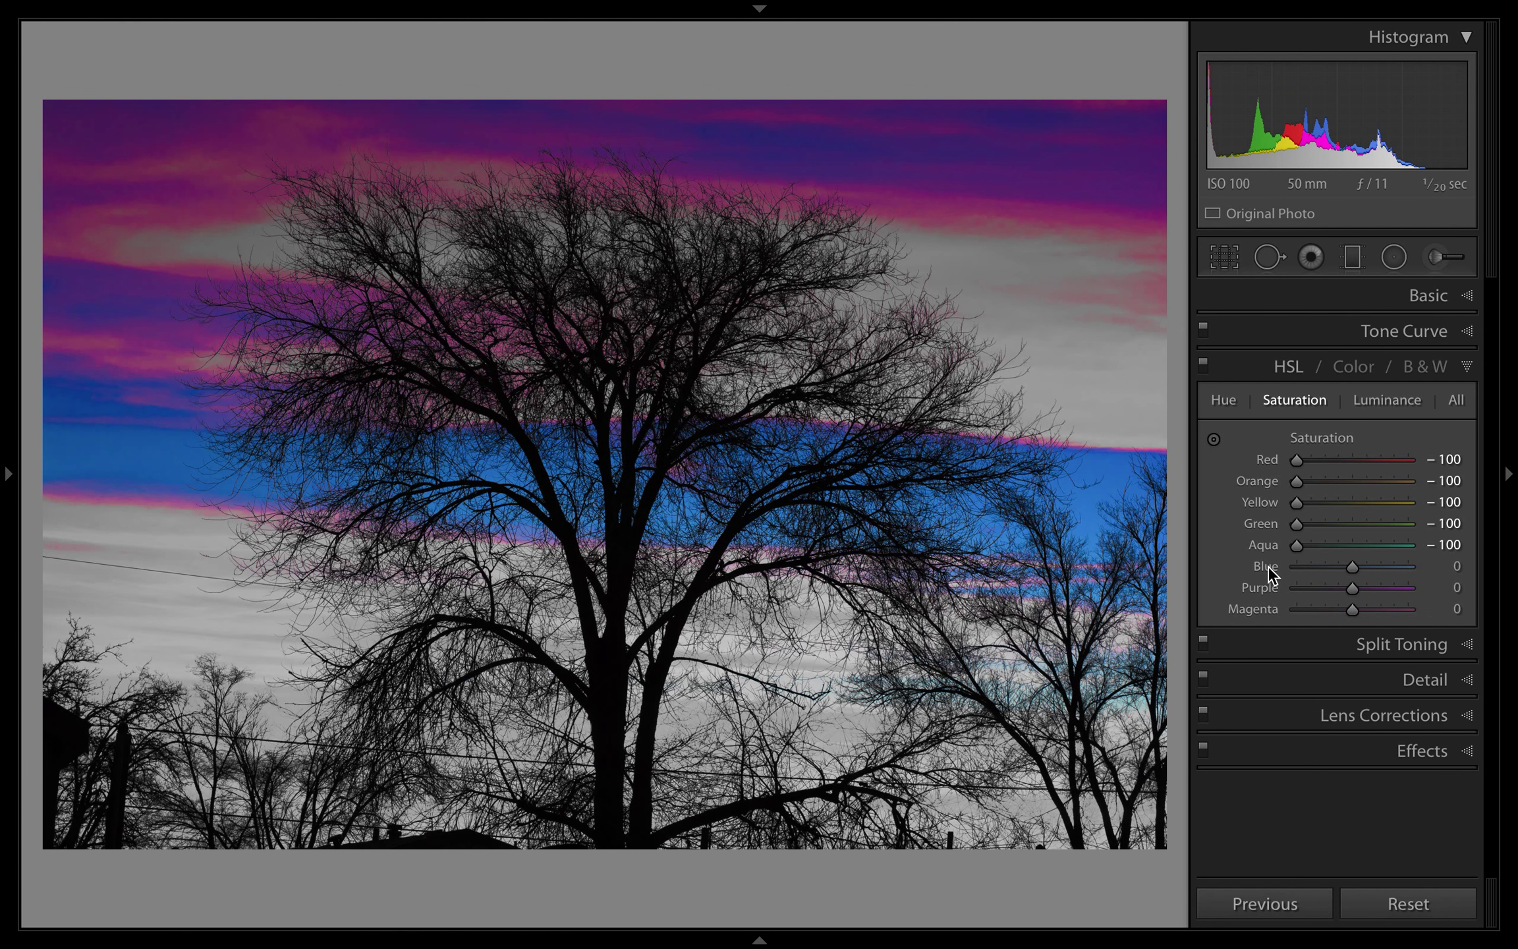
double_click(1264, 544)
double_click(1264, 526)
double_click(1264, 502)
double_click(1264, 475)
double_click(1265, 461)
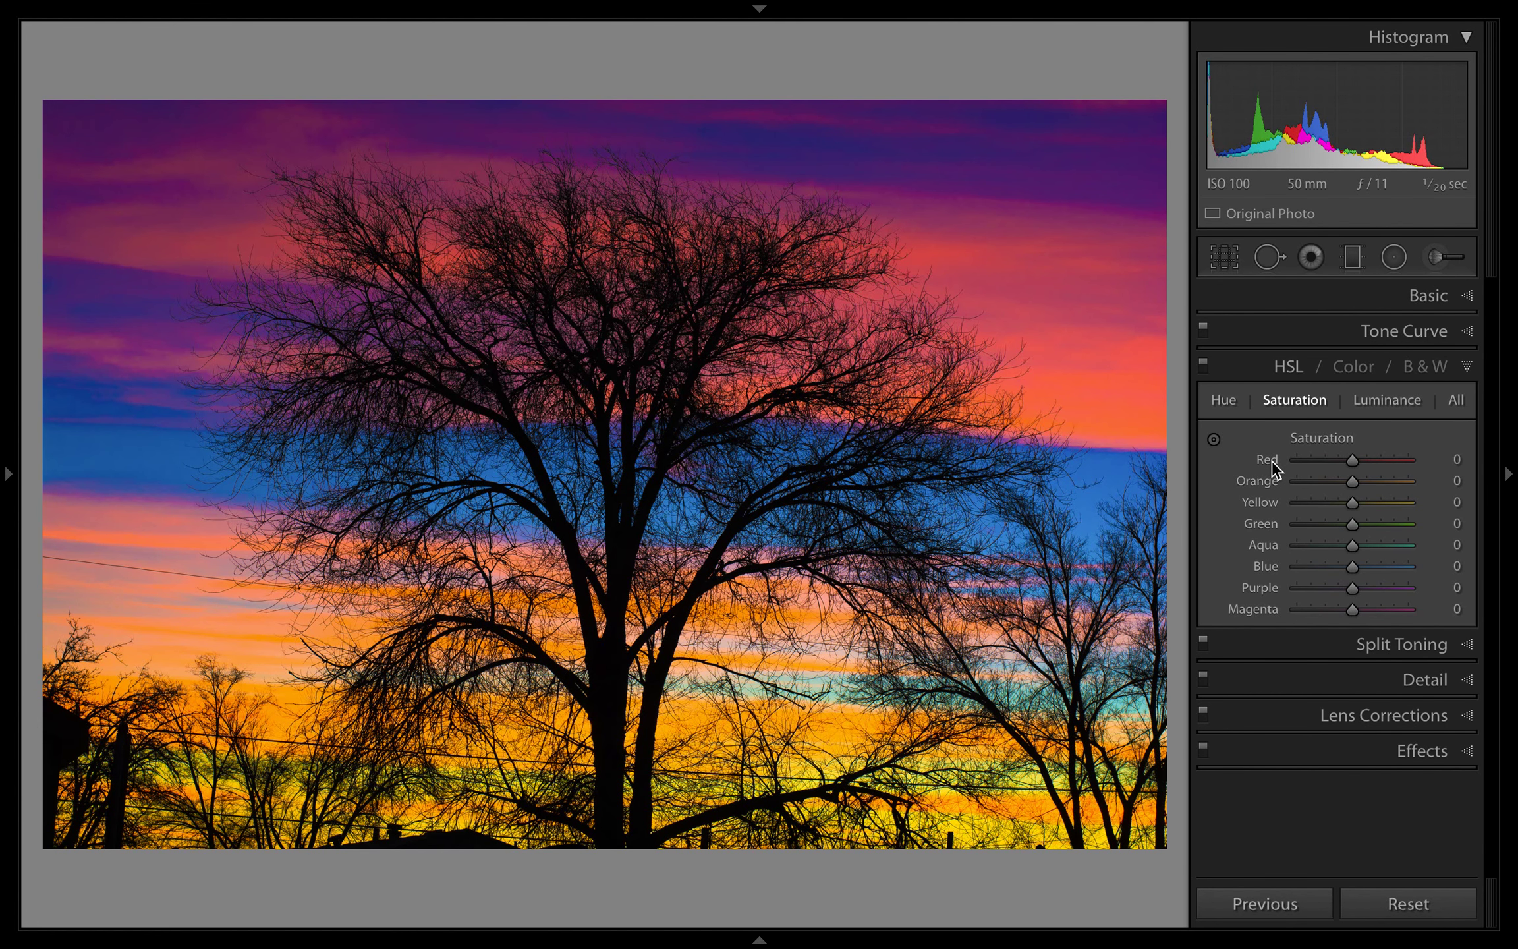
- Lower the Red saturation in increments of 20 and raise it back to 0
key(shift+minus)
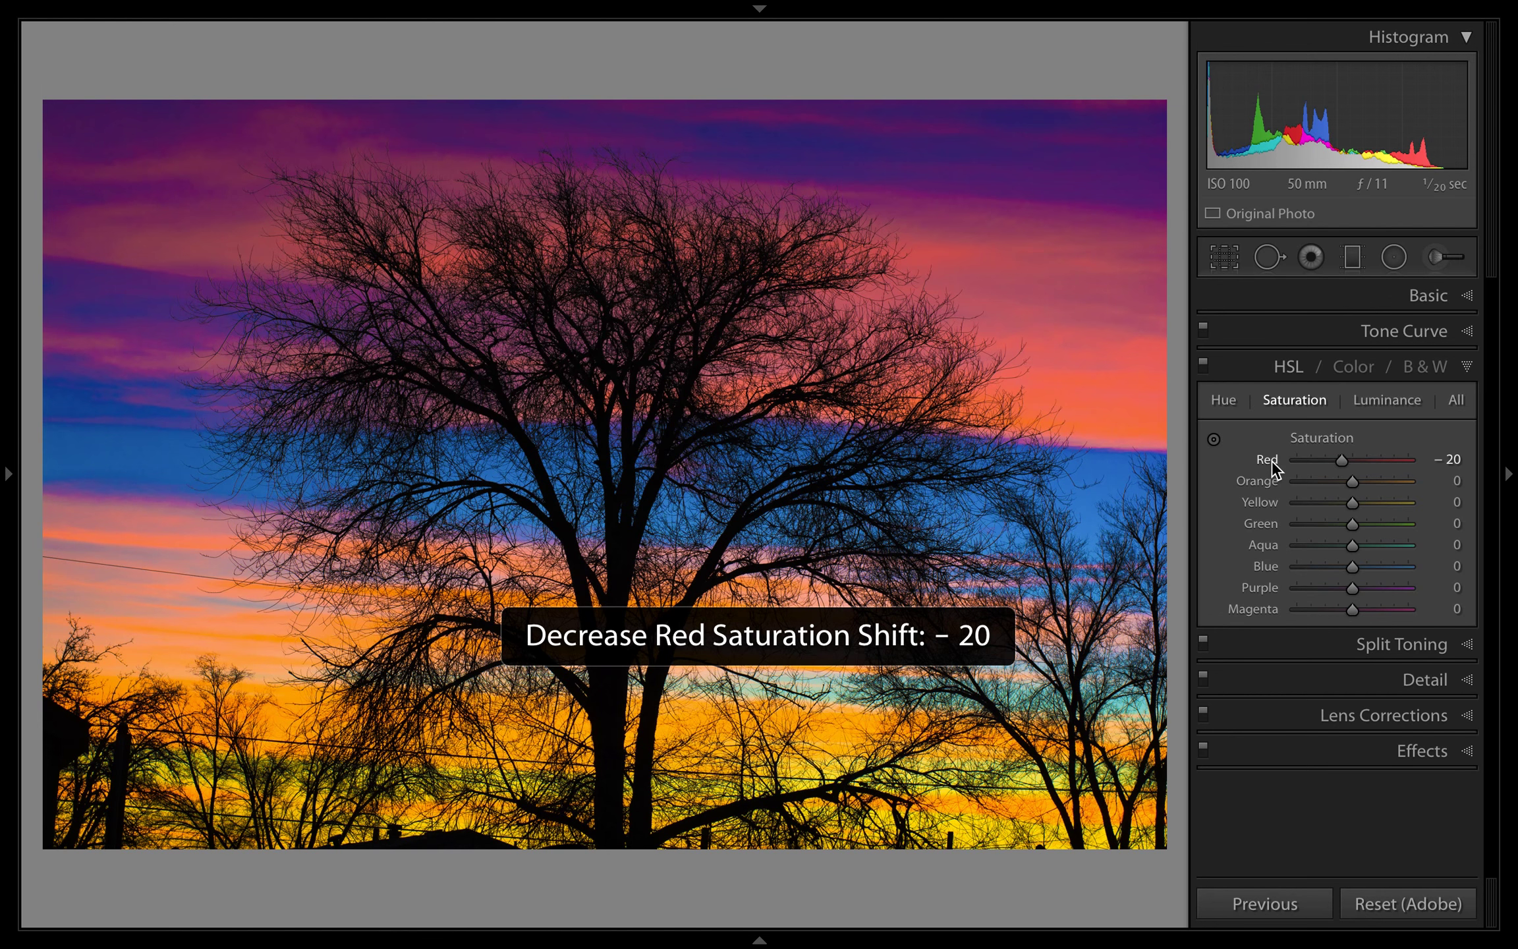
key(shift+minus)
key(shift+minus)
key(shift+plus)
key(shift+plus)
key(shift+plus)
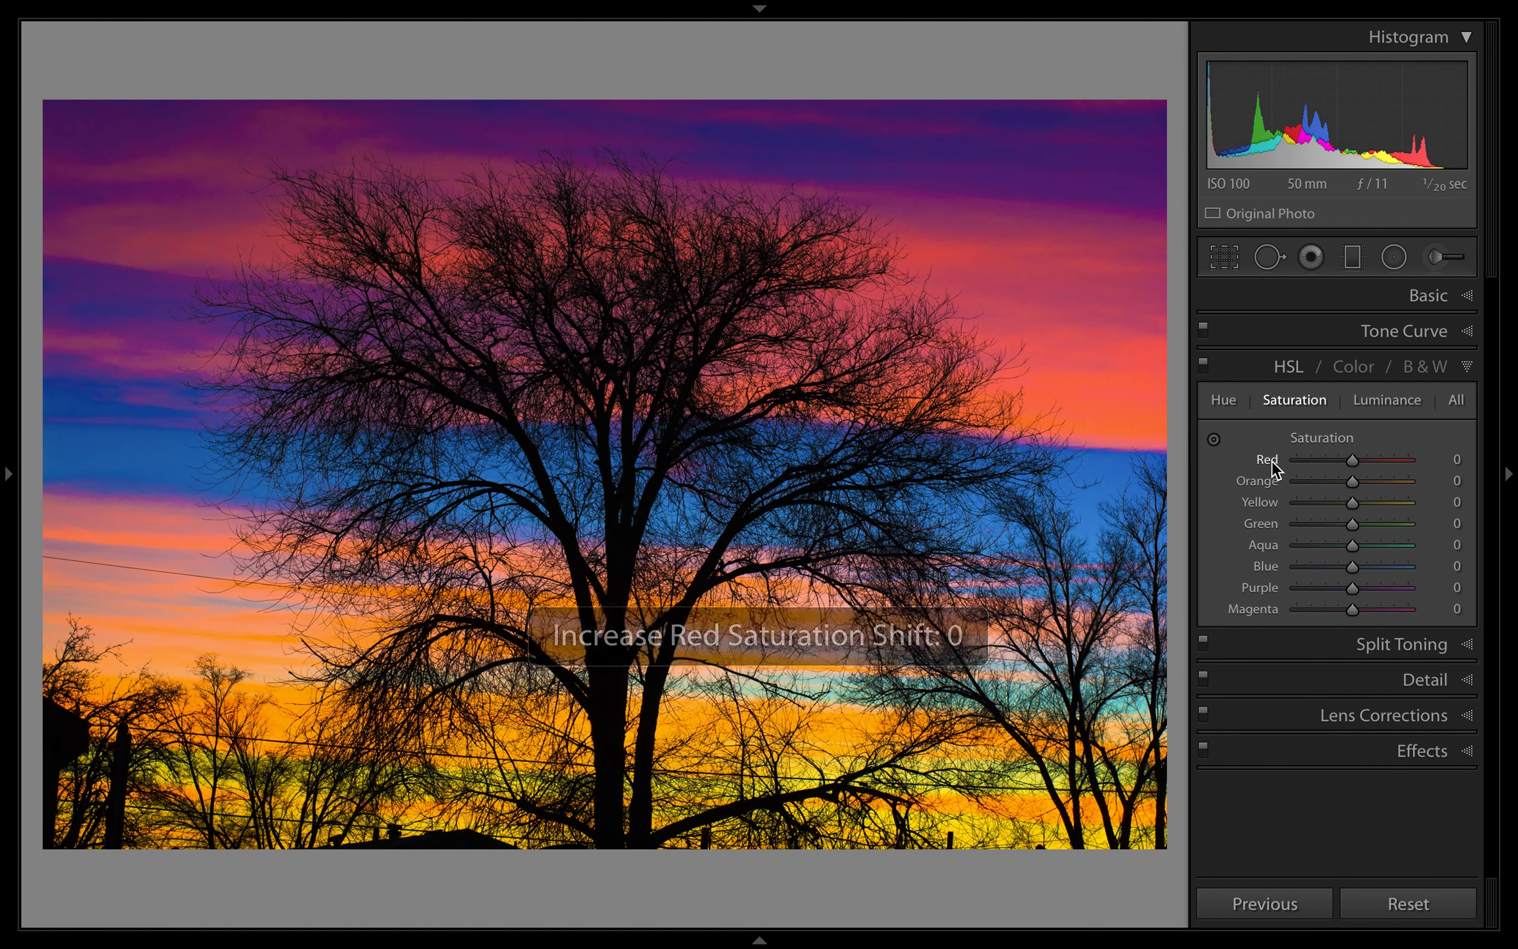
- Raise the Red saturation to +7 in single-unit increments and reset it to 0
click(1455, 460)
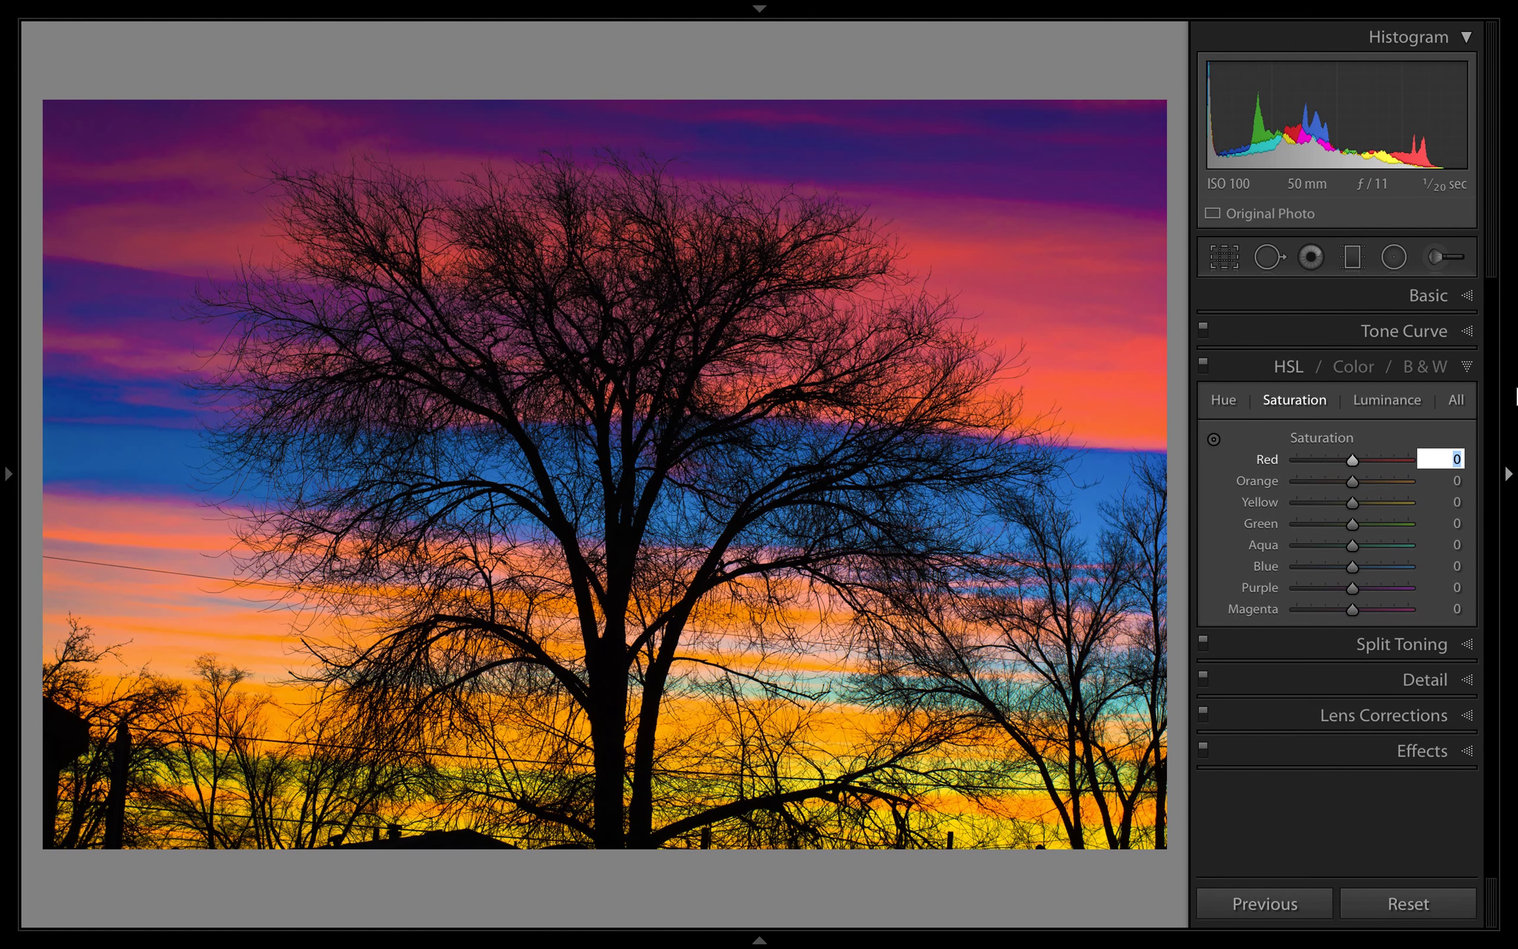
key(Down)
key(Down)
key(Up)
key(Up)
key(Up)
key(Up)
key(Up)
key(Up)
key(Up)
key(Up)
key(Up)
click(1272, 461)
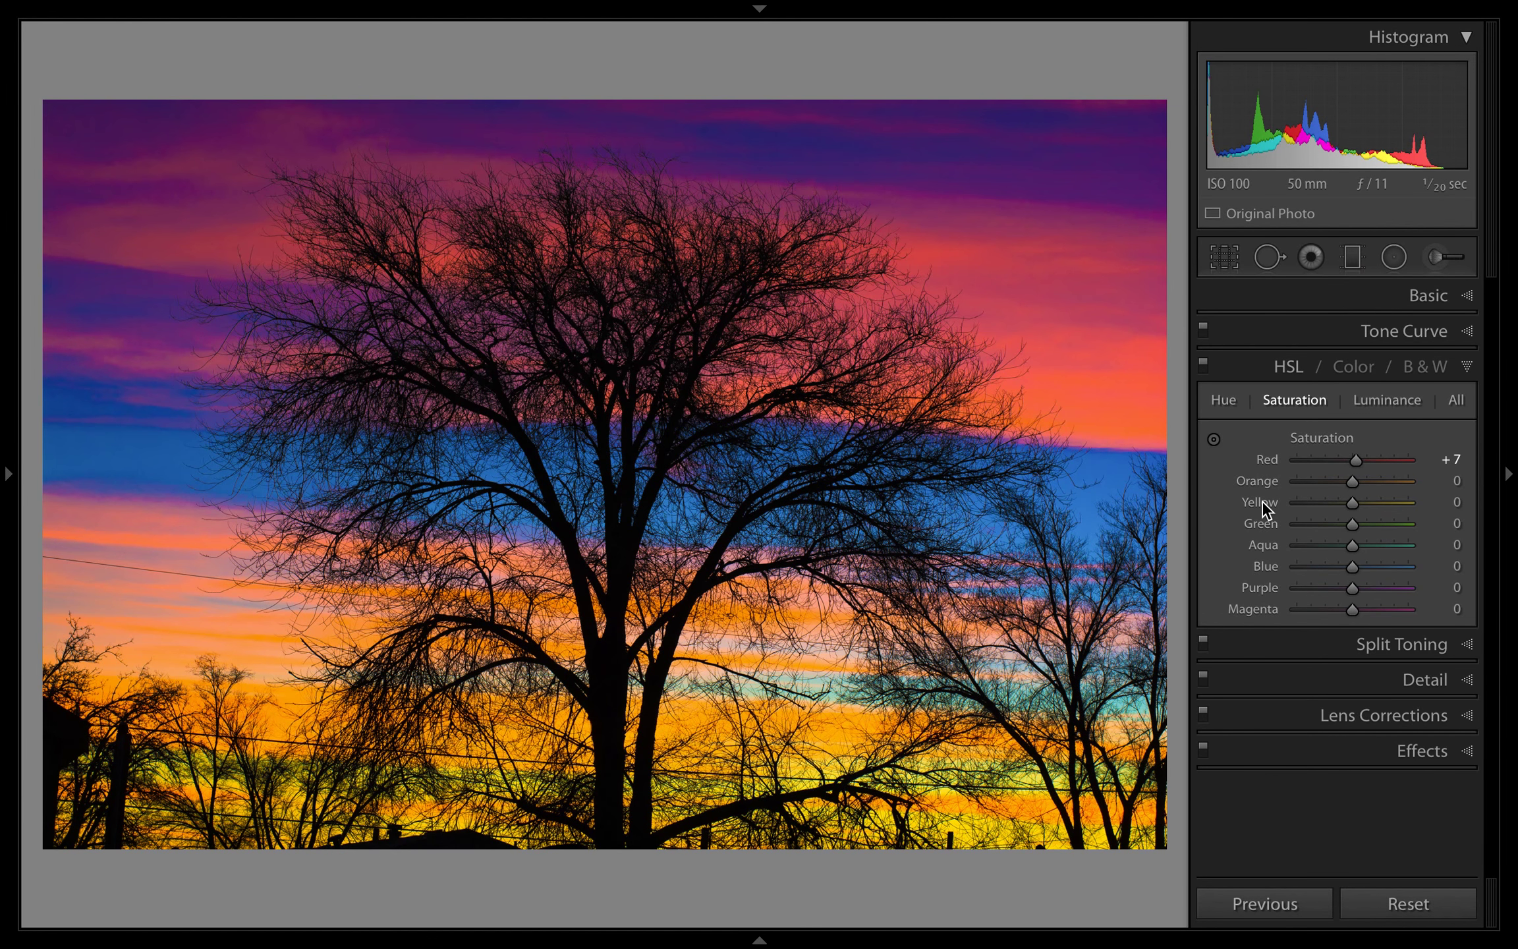
double_click(1272, 460)
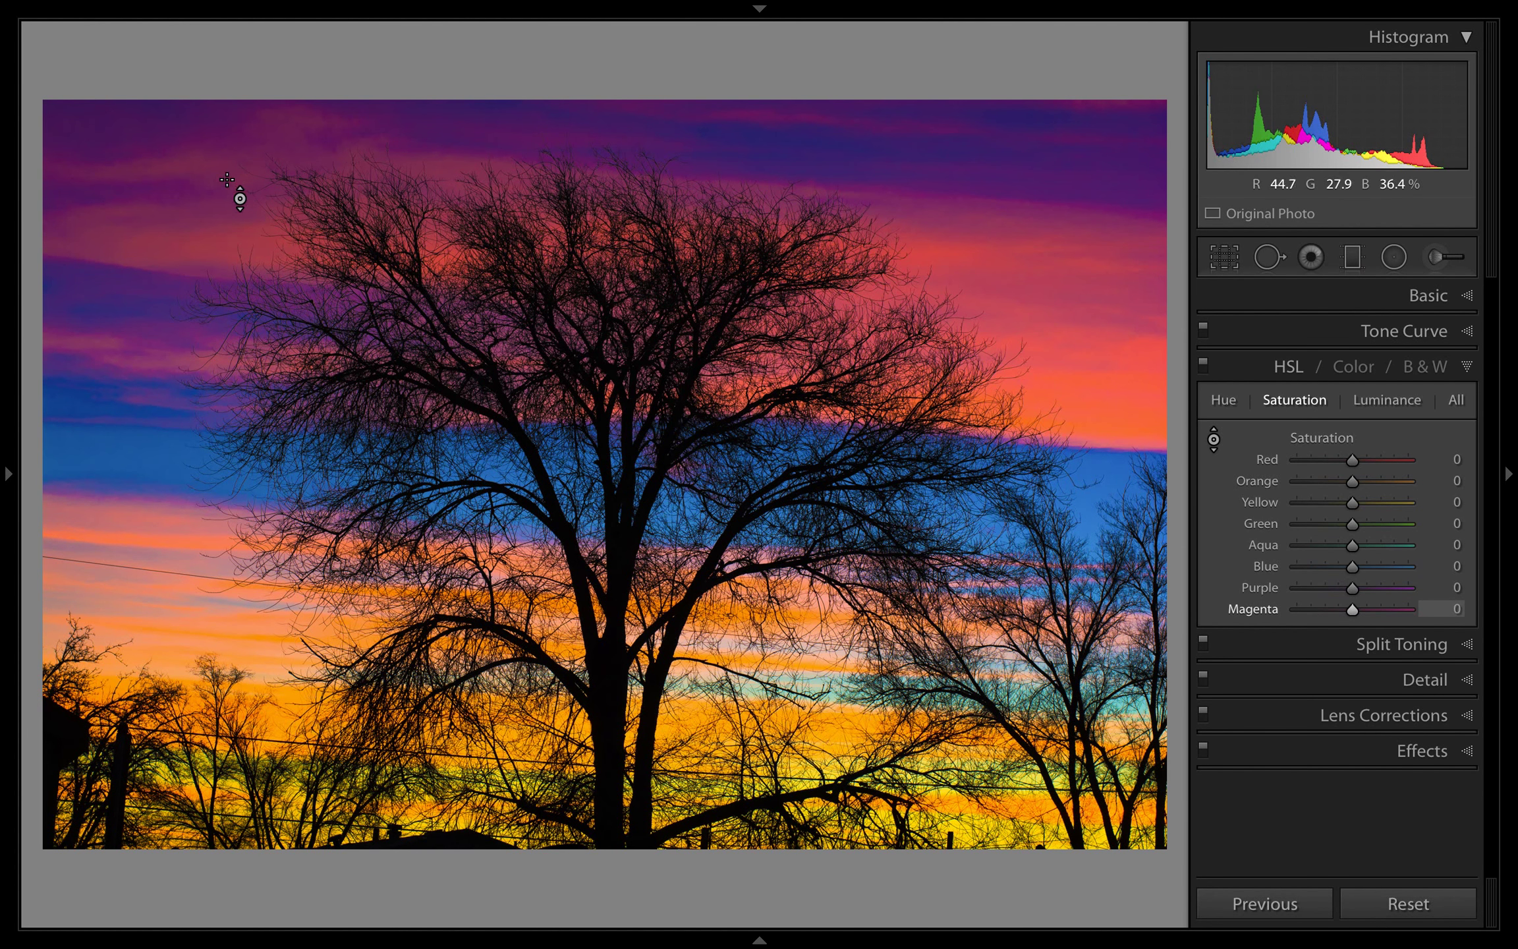
- Use targeted adjustment on the sky to bring Blue saturation to +50 and Purple to +100, and reset both to 0
drag(173, 277, 163, 289)
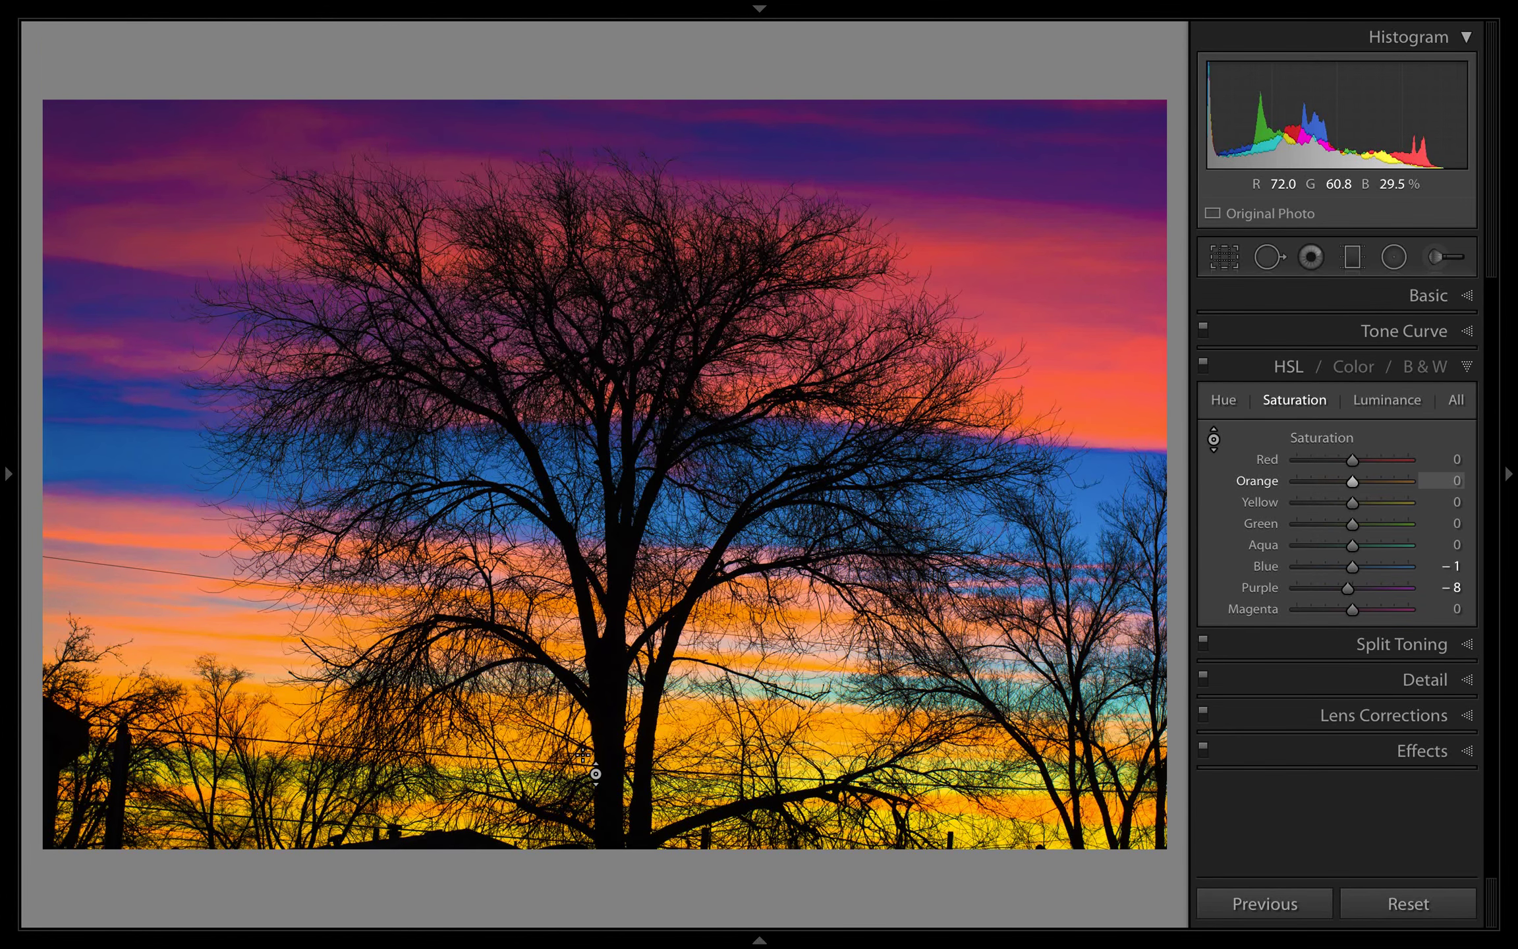
drag(142, 400, 140, 290)
drag(395, 297, 395, 211)
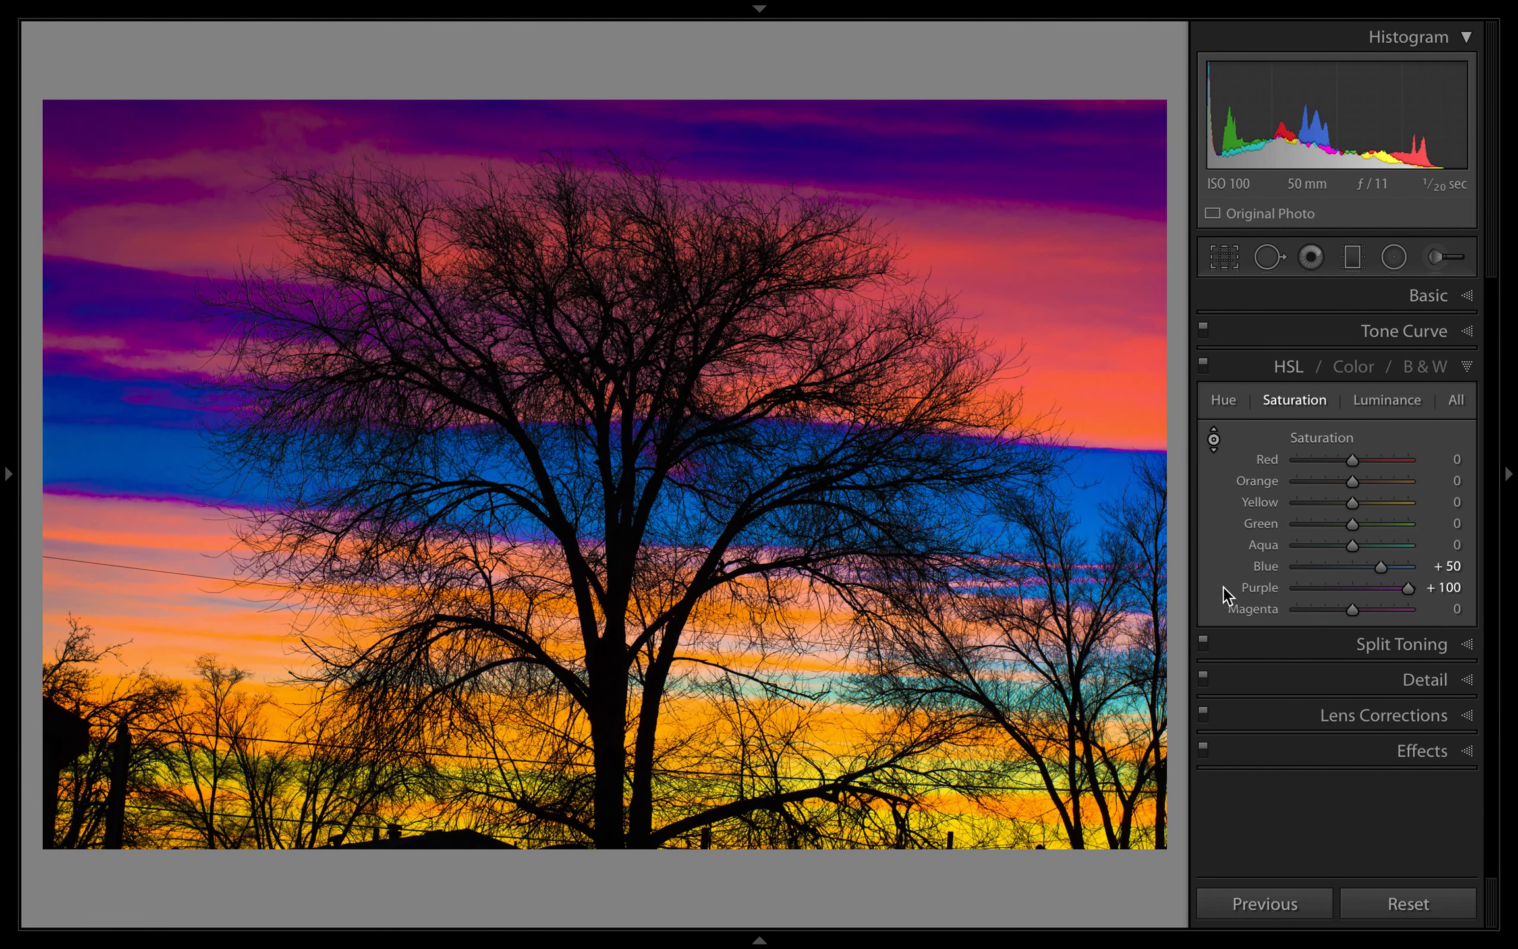
double_click(1260, 566)
double_click(1260, 587)
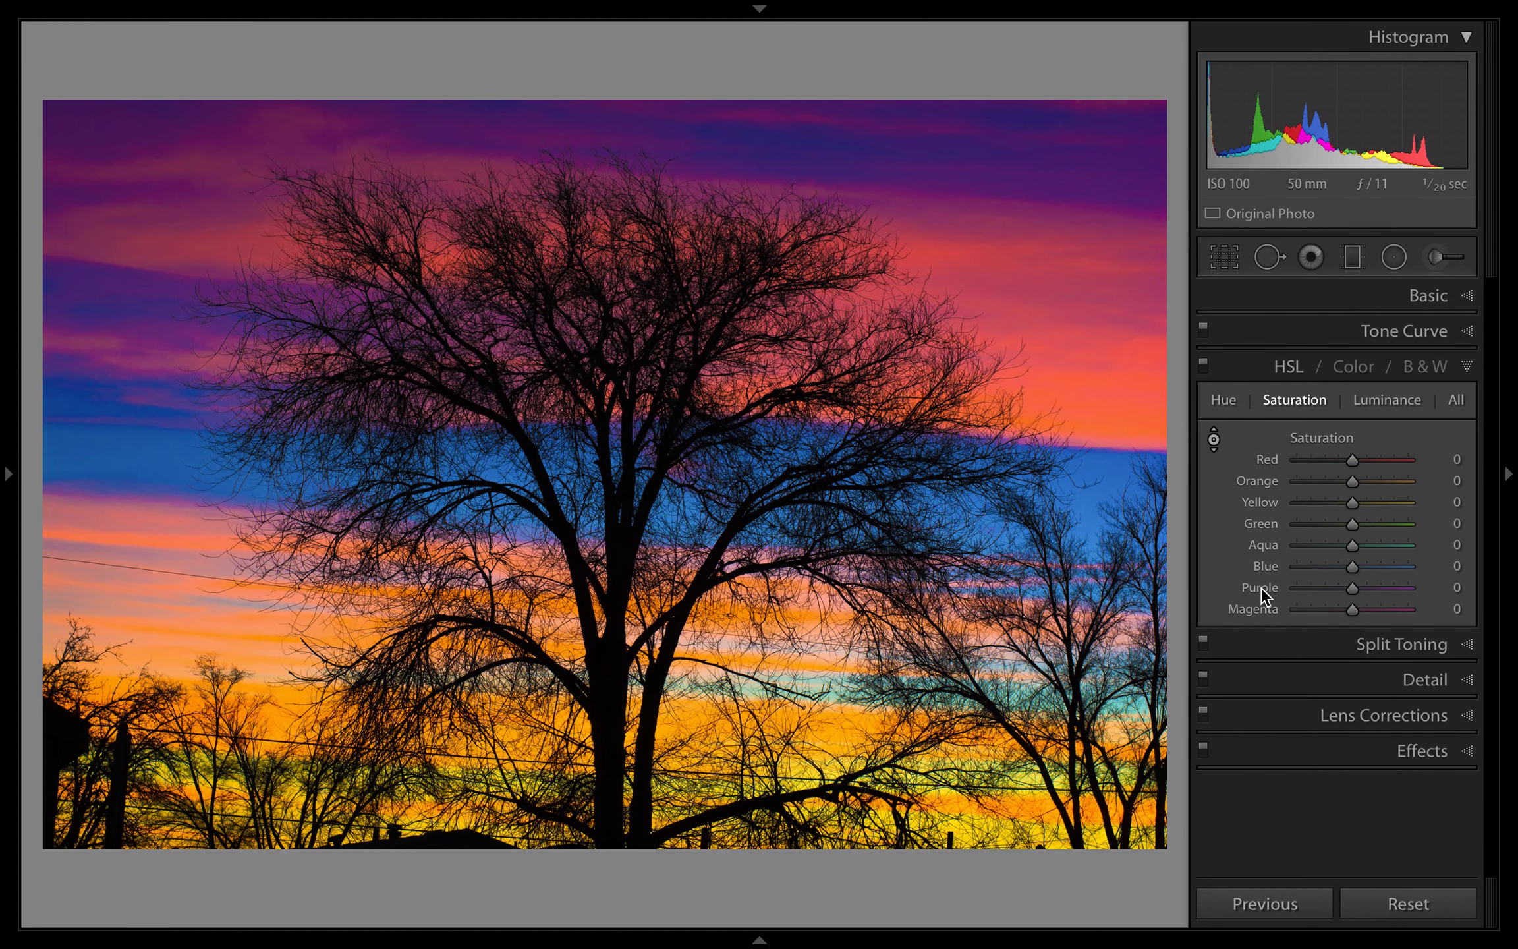
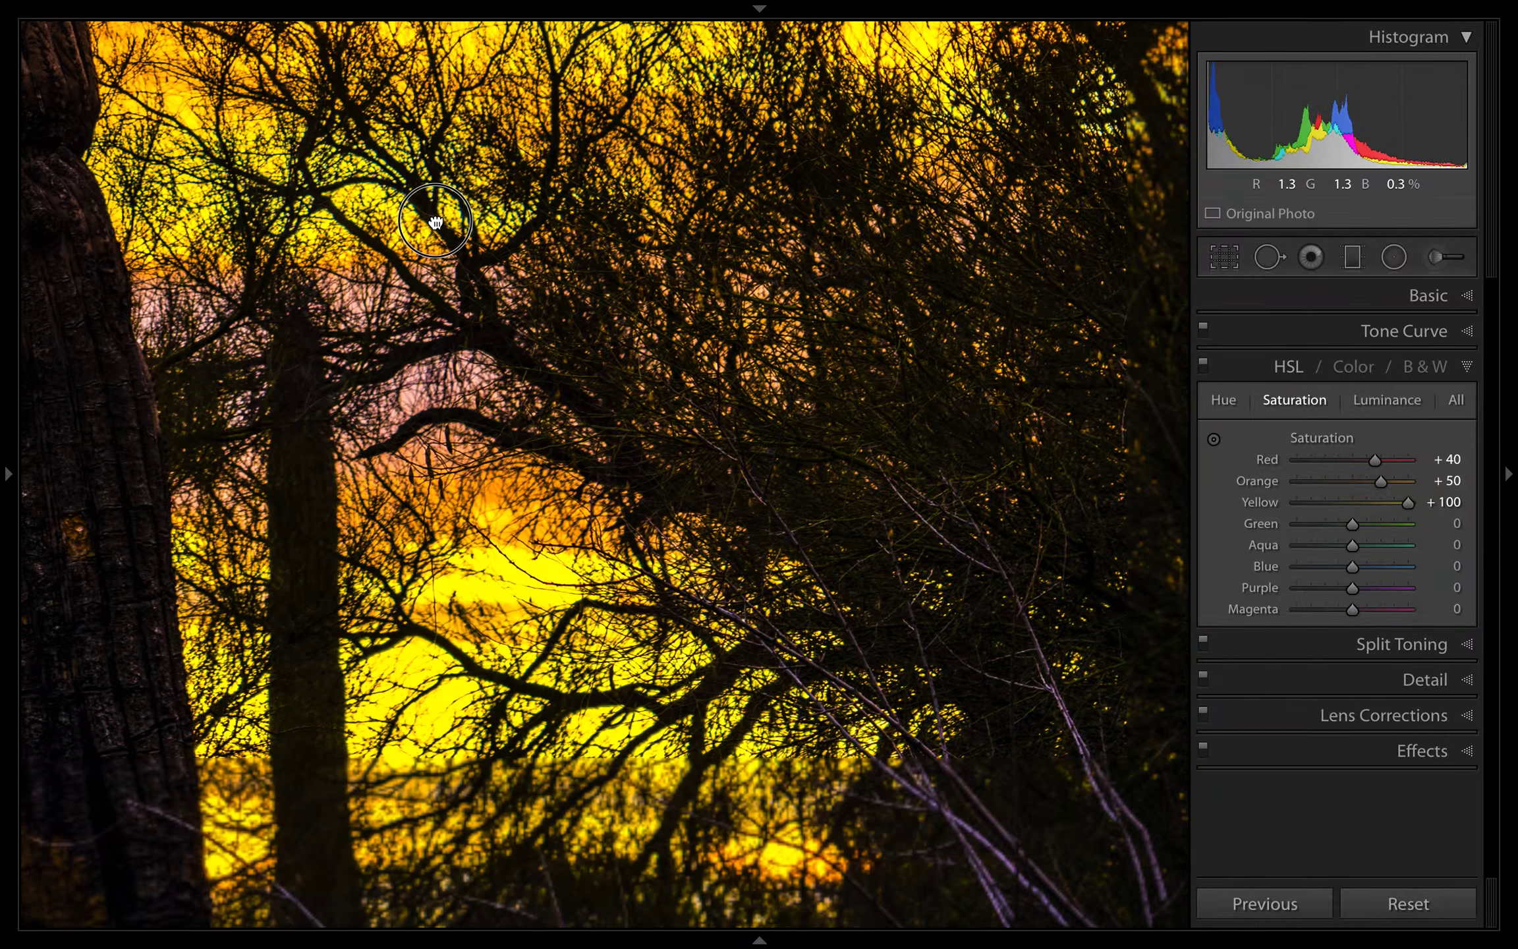
- Lower the Yellow saturation of the cactus photo step by step and raise it back to +100
click(1270, 504)
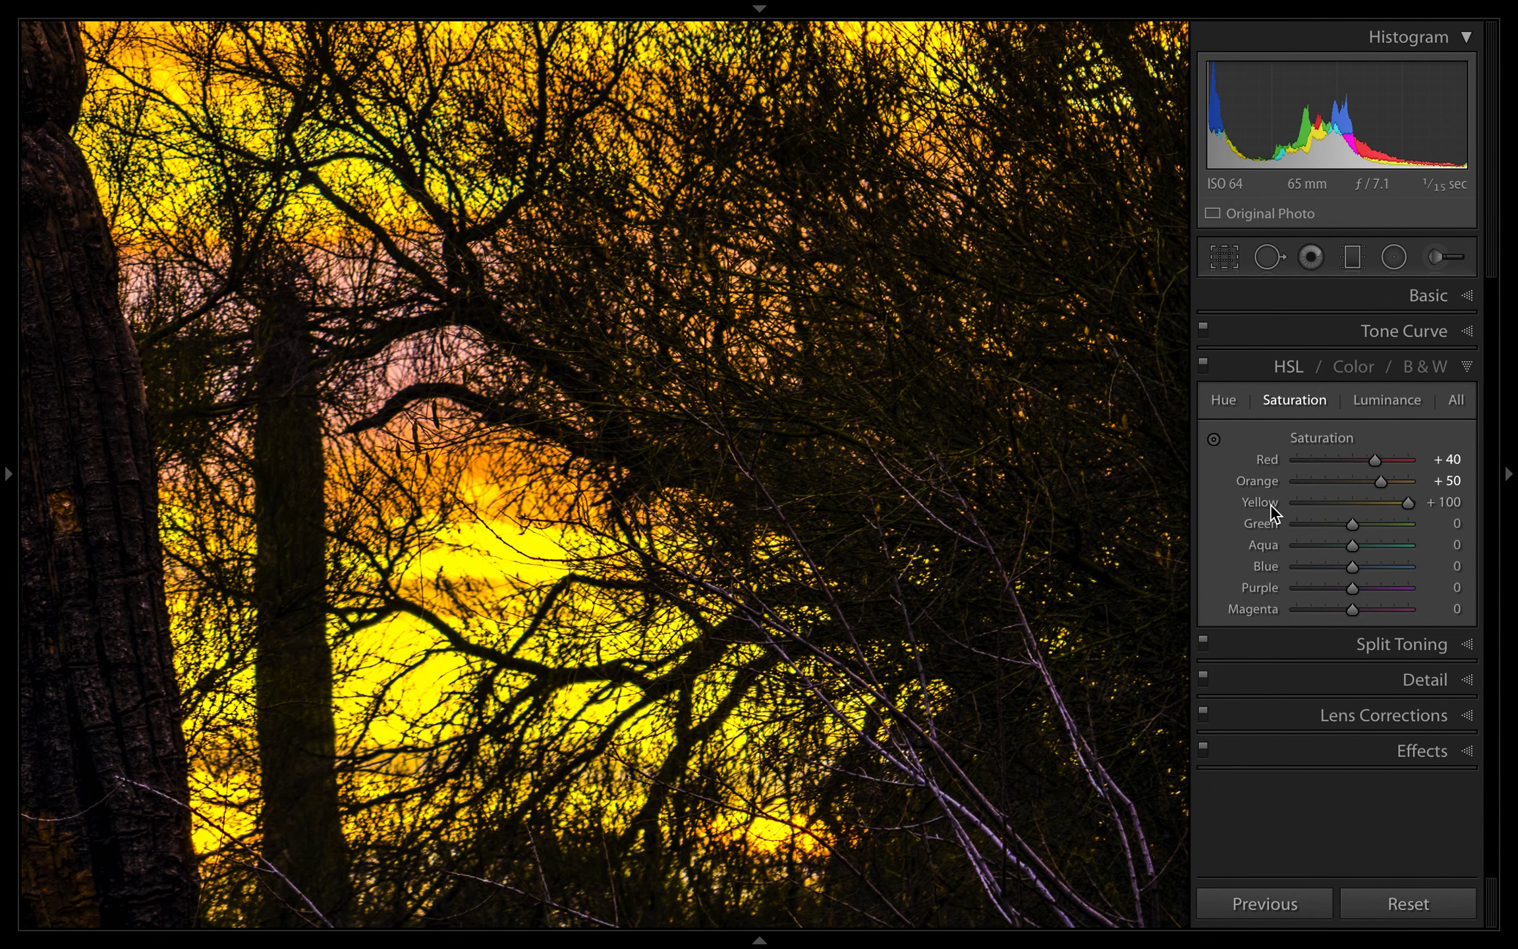
key(minus)
key(minus)
key(minus)
key(minus)
key(minus)
key(minus)
key(minus)
key(minus)
key(minus)
key(minus)
key(plus)
key(plus)
key(plus)
key(plus)
key(plus)
key(plus)
key(plus)
key(plus)
key(plus)
key(plus)
- Inspect the saturated yellow sky behind the branches at close range and return to the whole cactus photo
drag(646, 290, 568, 502)
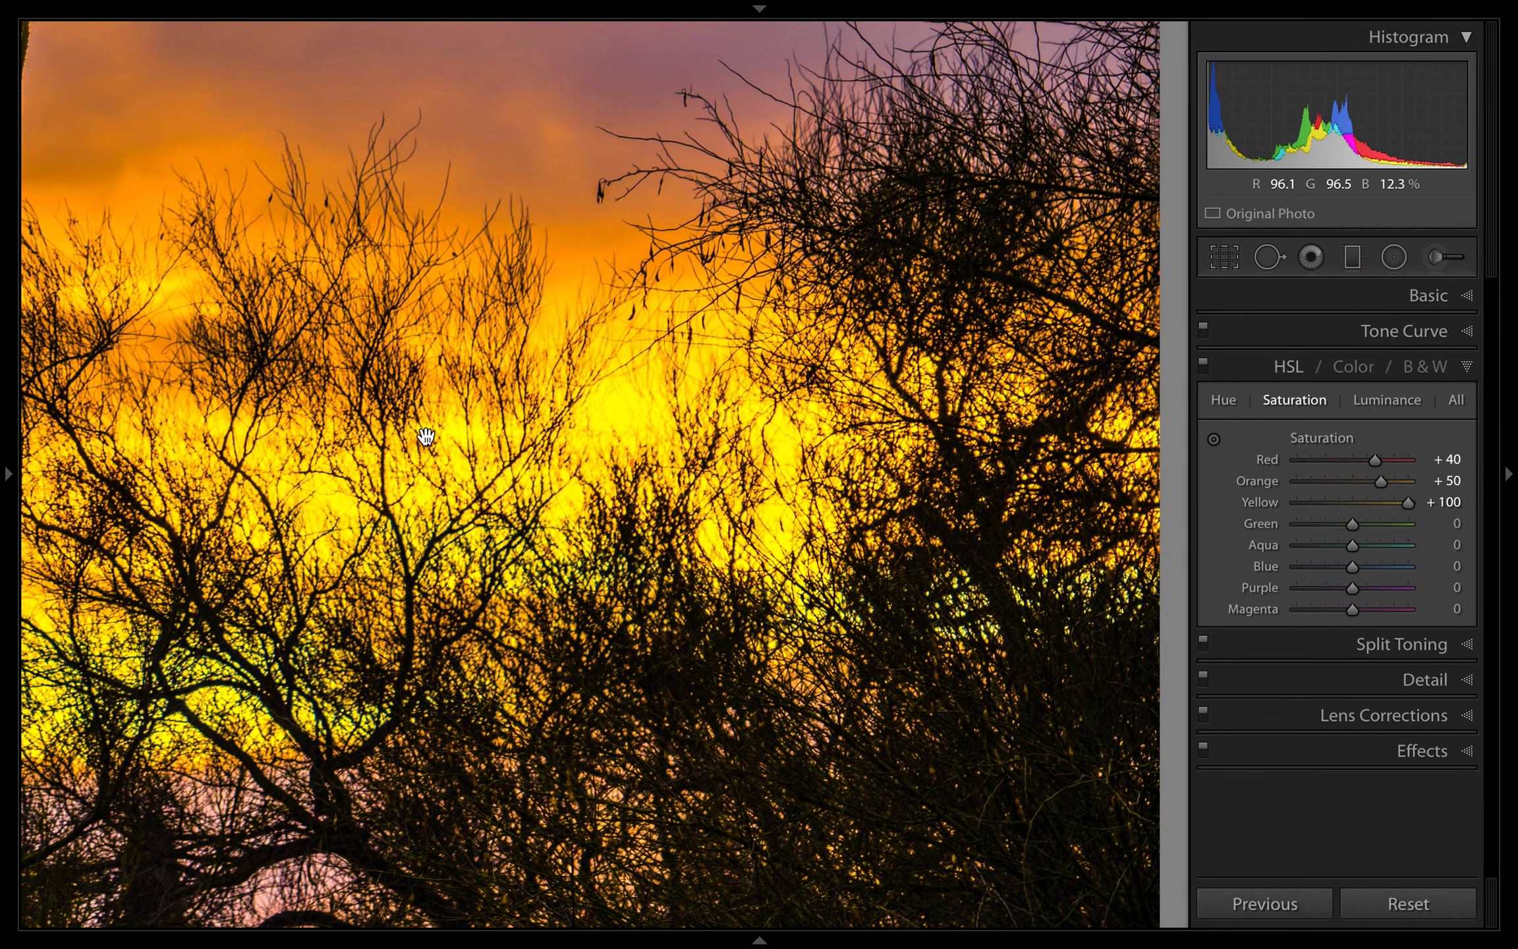
click(678, 366)
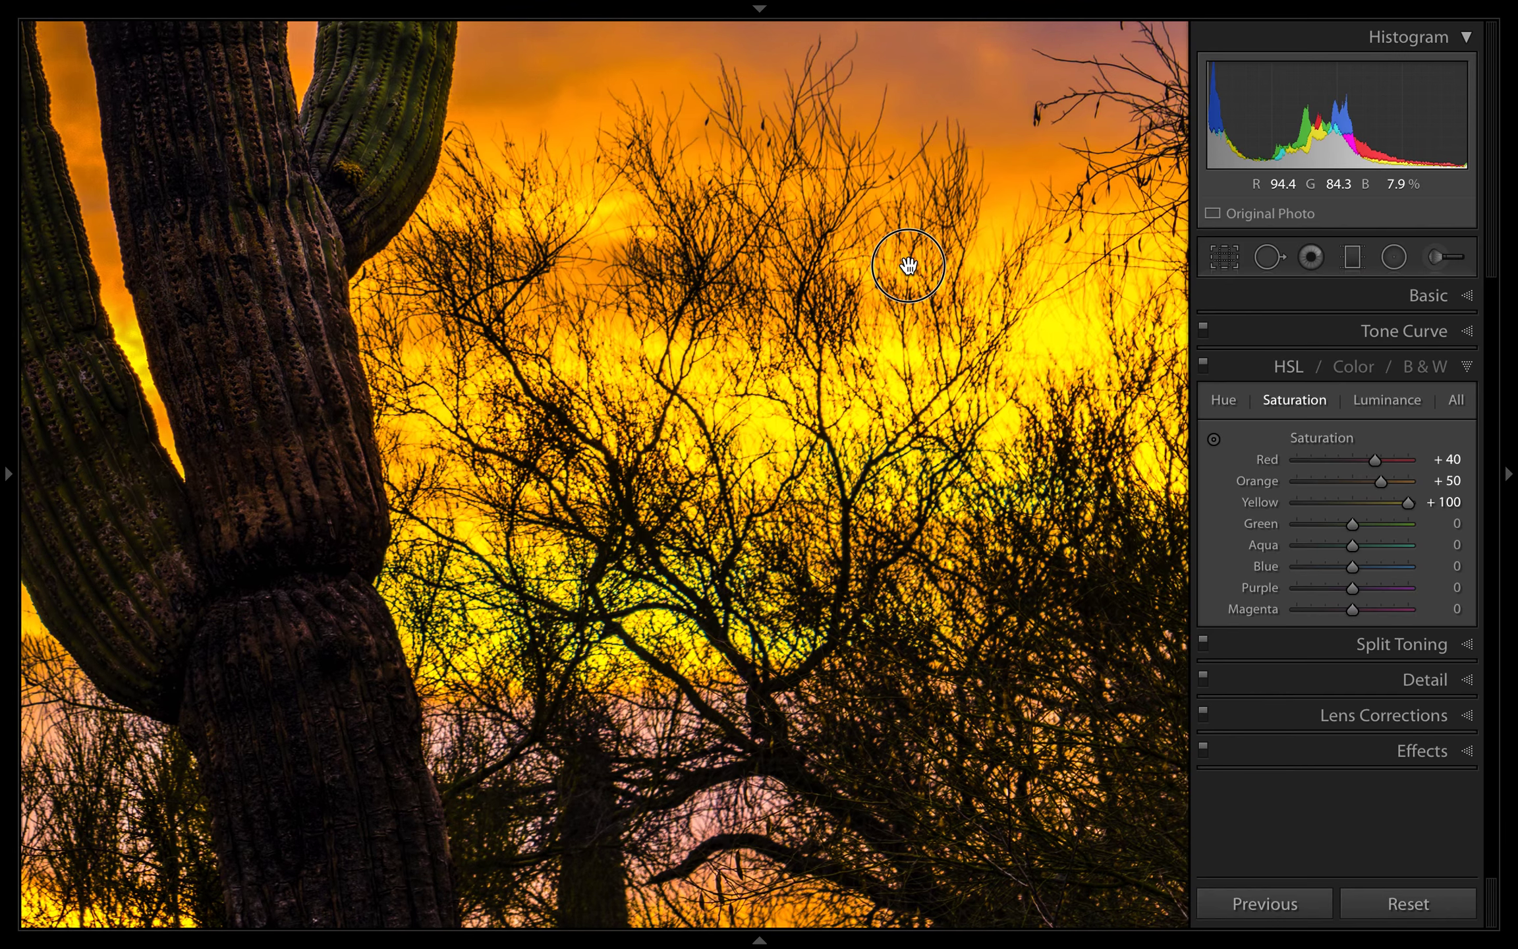
drag(908, 264, 318, 717)
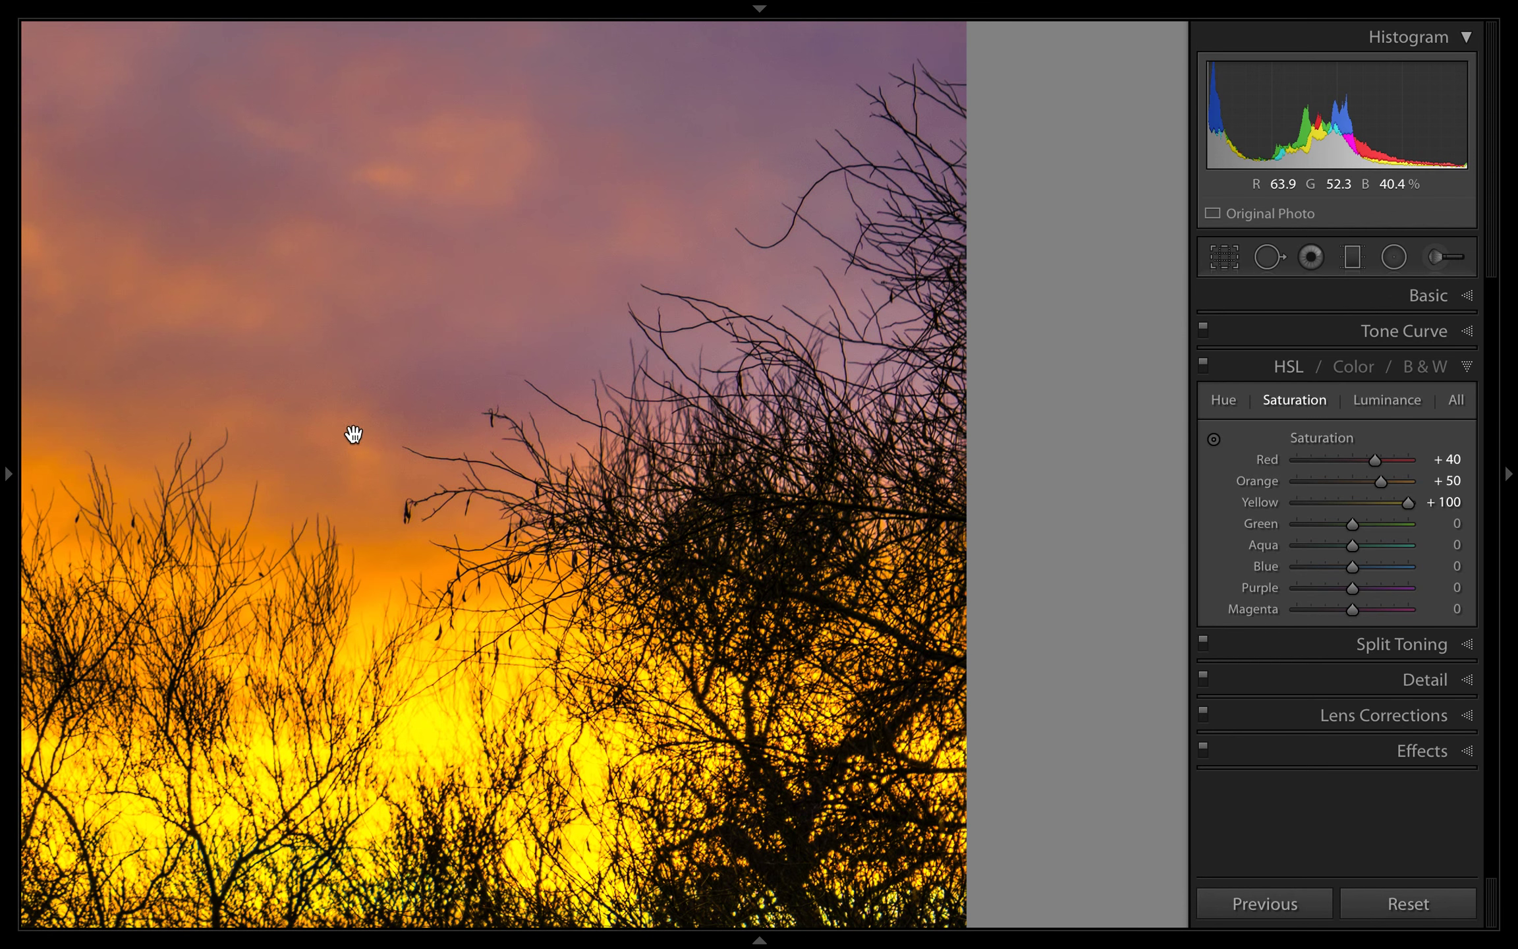
drag(627, 802, 936, 438)
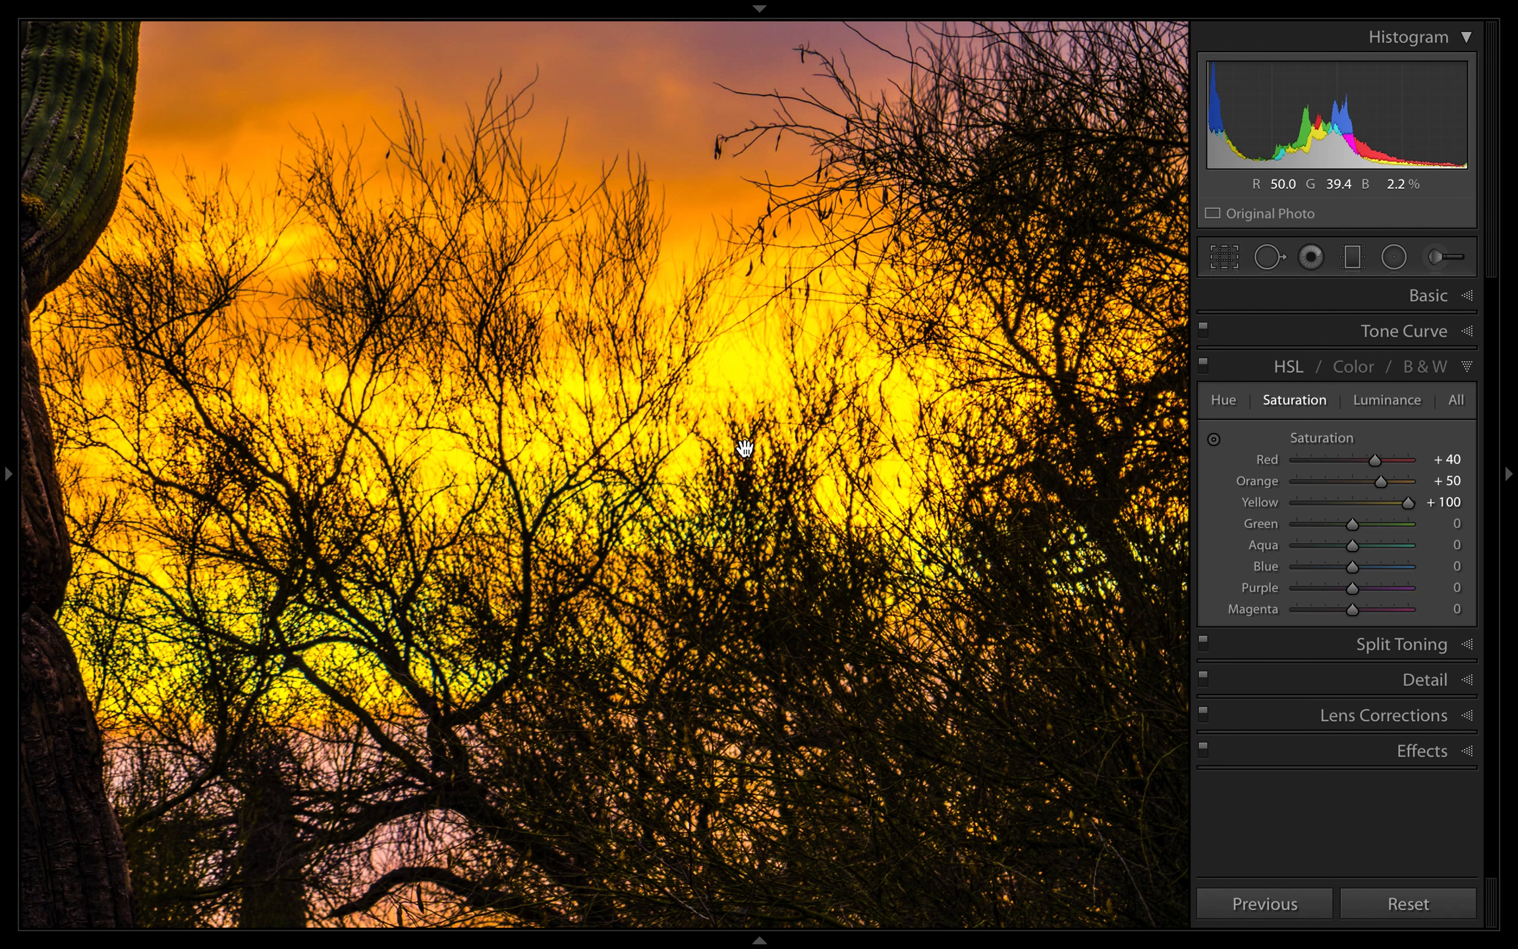
click(744, 448)
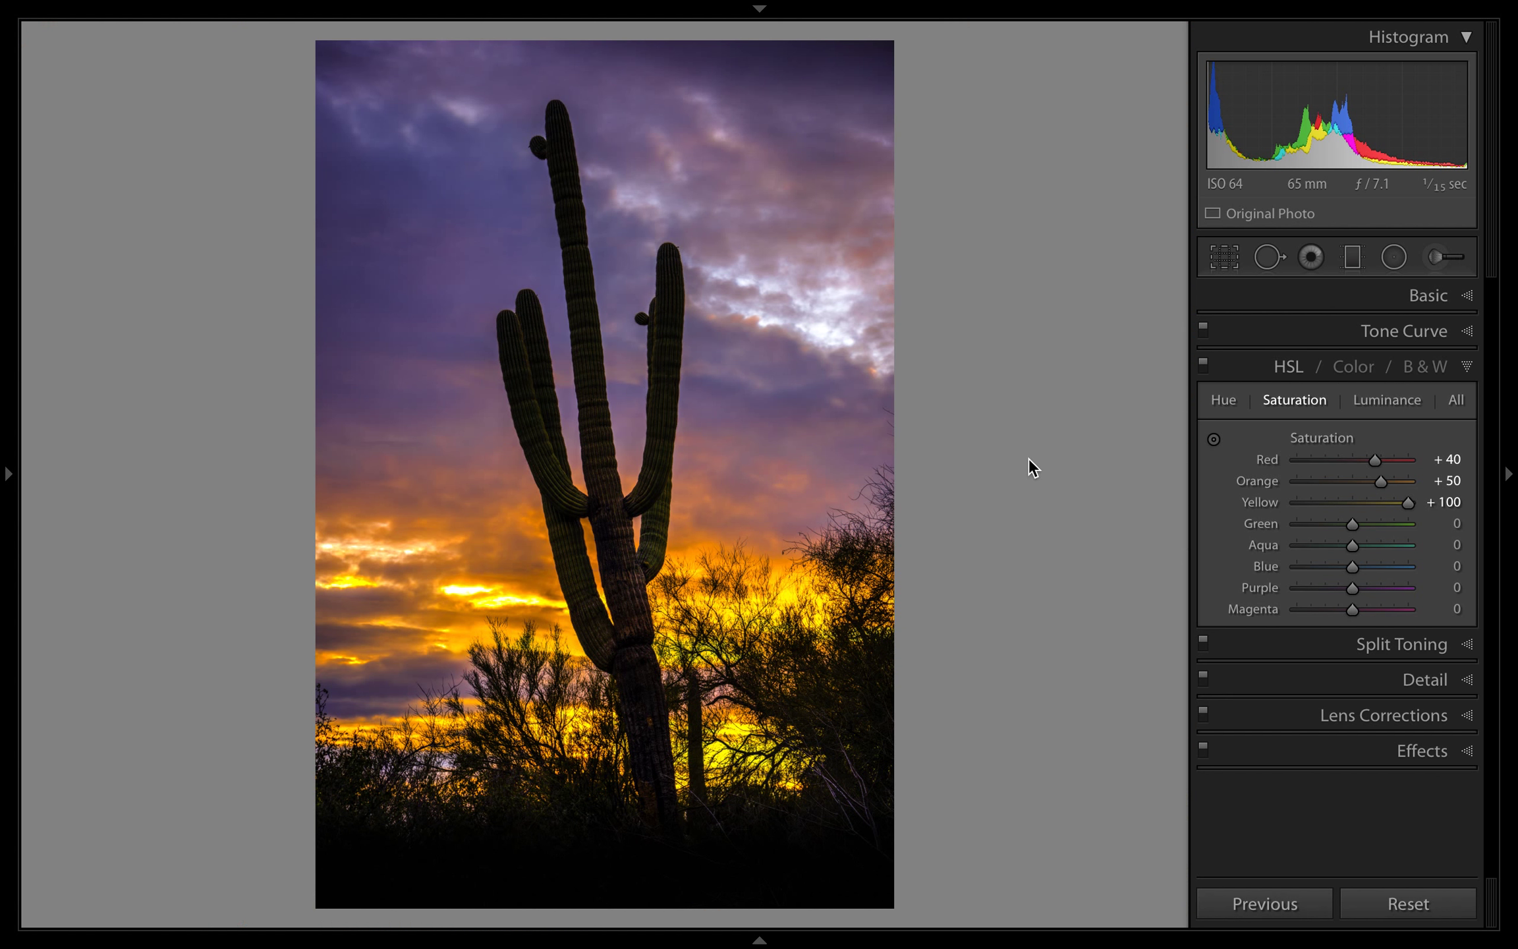
- Swing the Yellow saturation down and up in increments of 20 and settle it at +80
click(1262, 501)
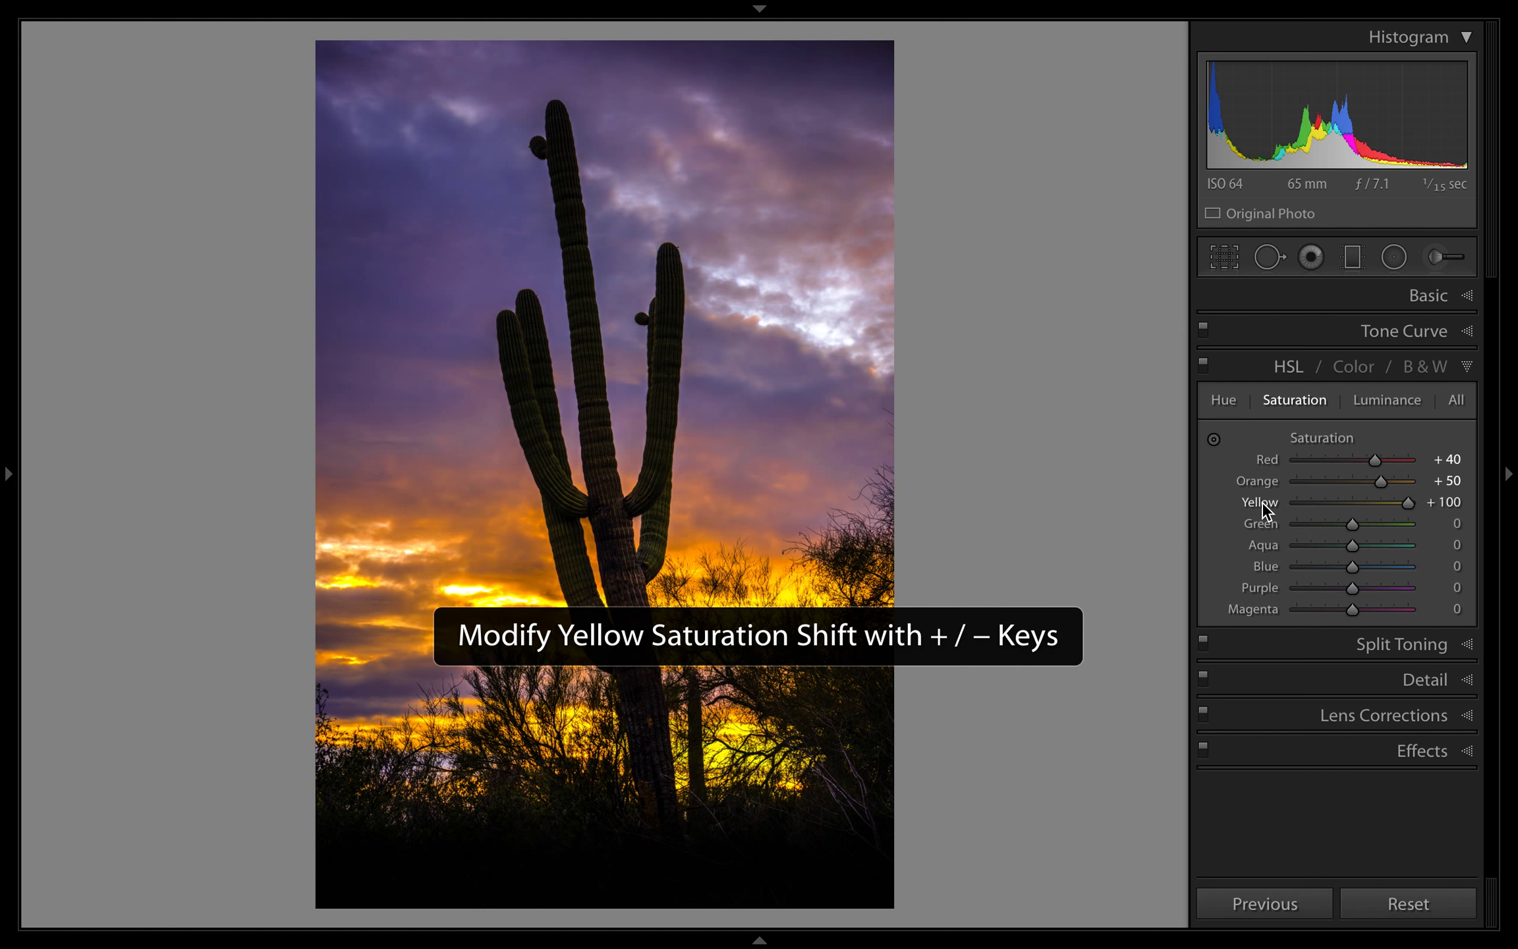
key(shift+minus)
key(shift+minus)
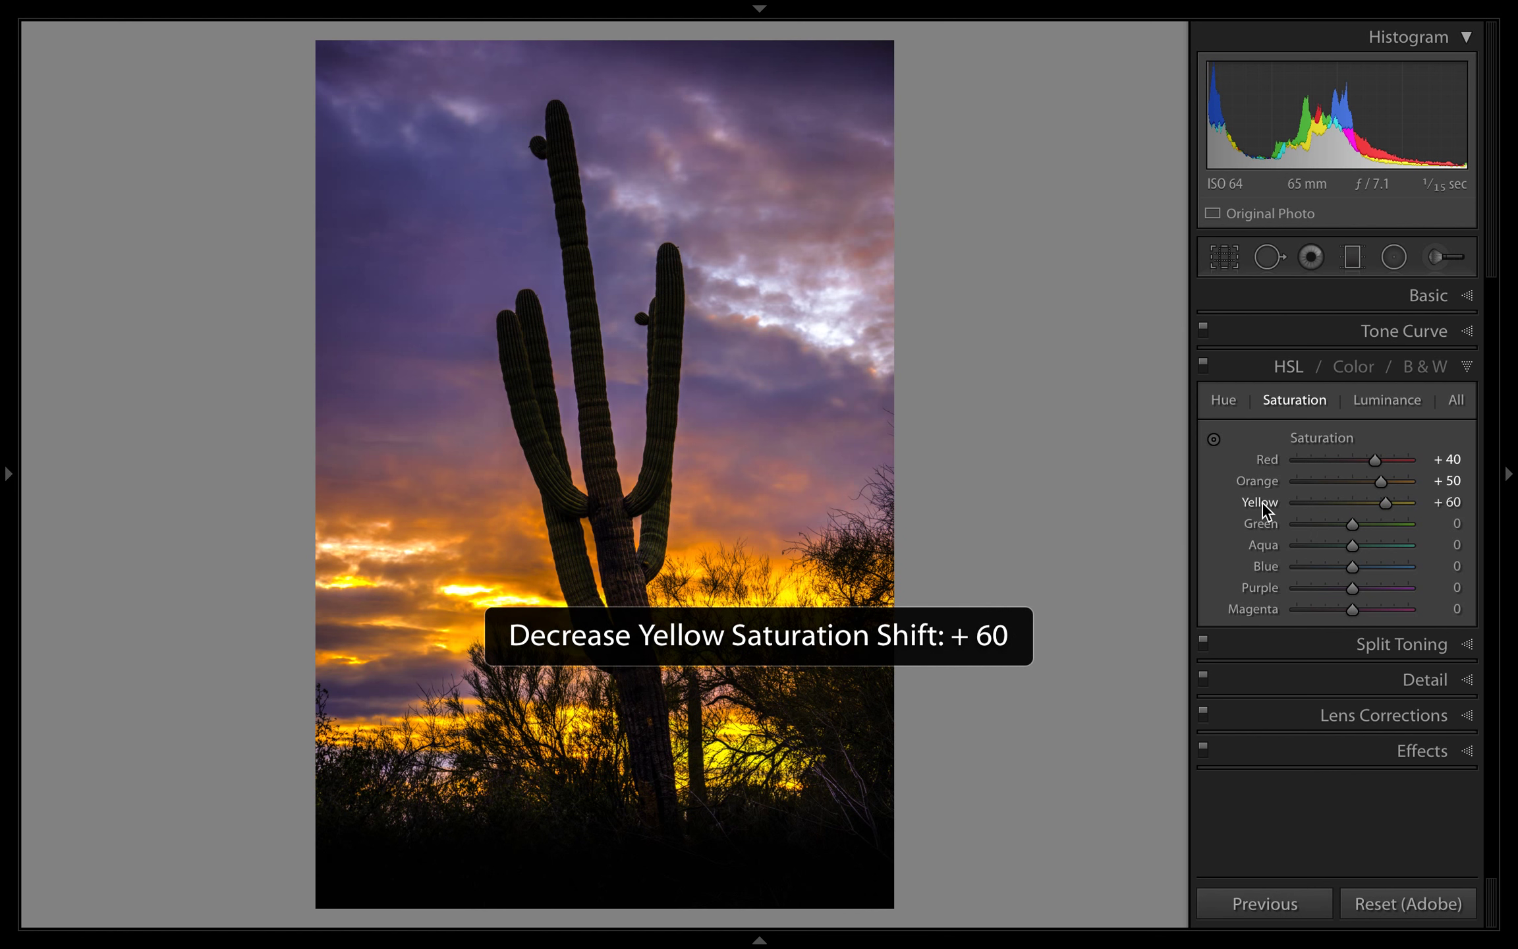
key(shift+minus)
key(shift+minus)
key(shift+minus)
key(shift+minus)
key(shift+equal)
key(shift+equal)
key(shift+equal)
key(shift+equal)
key(shift+equal)
key(shift+equal)
key(shift+minus)
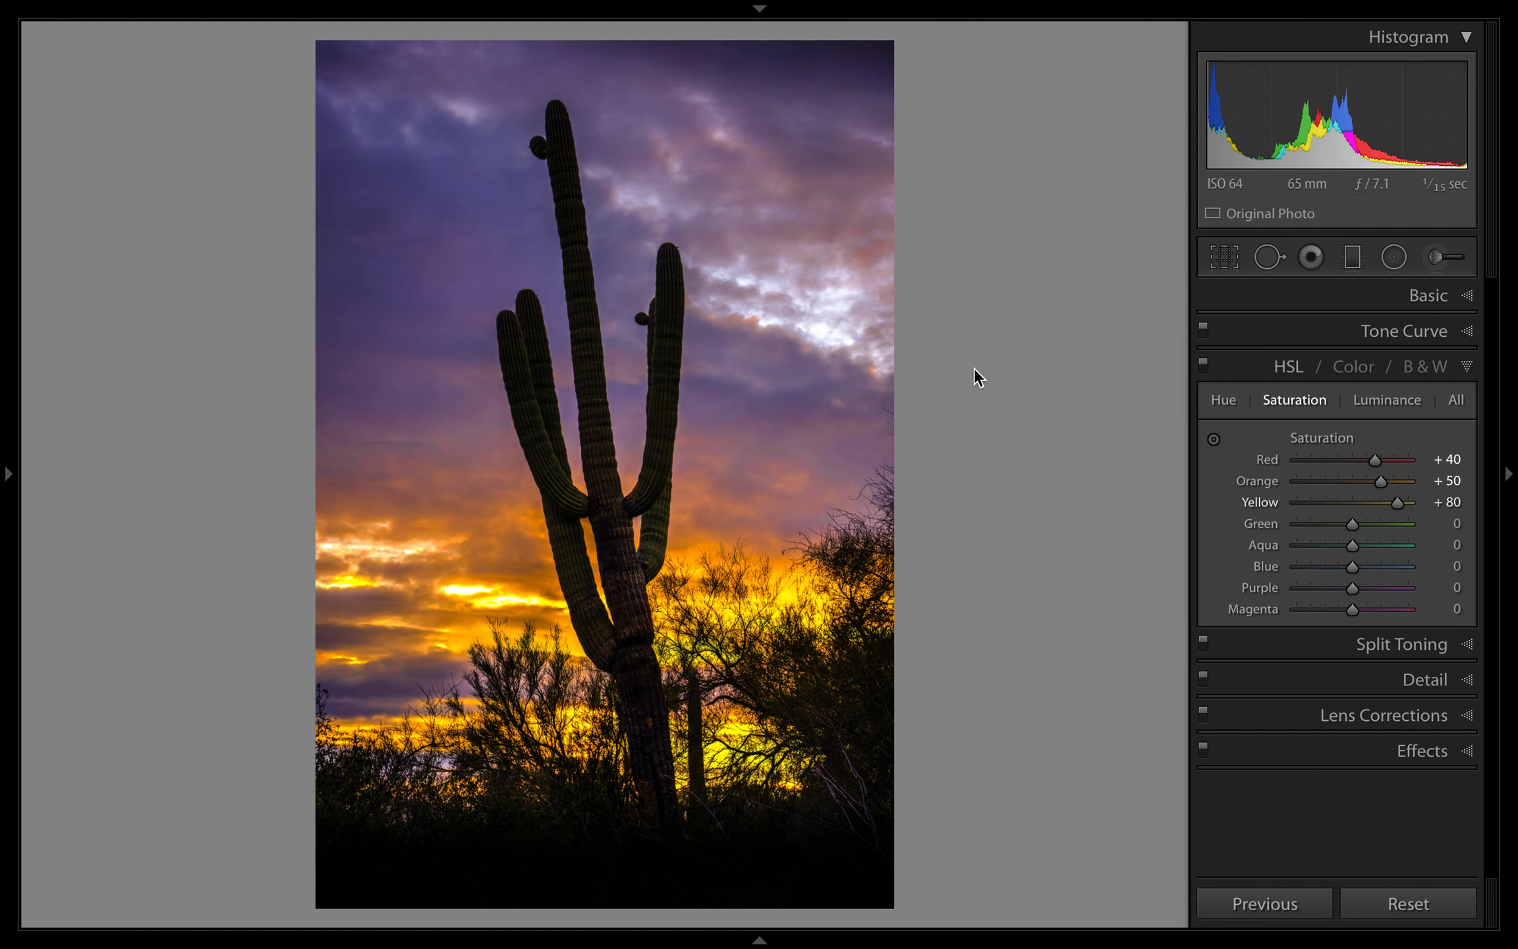
- Reduce the Yellow saturation to +70 and set the Green saturation to +9 after trying -79
key(minus)
key(minus)
drag(1348, 524, 1304, 520)
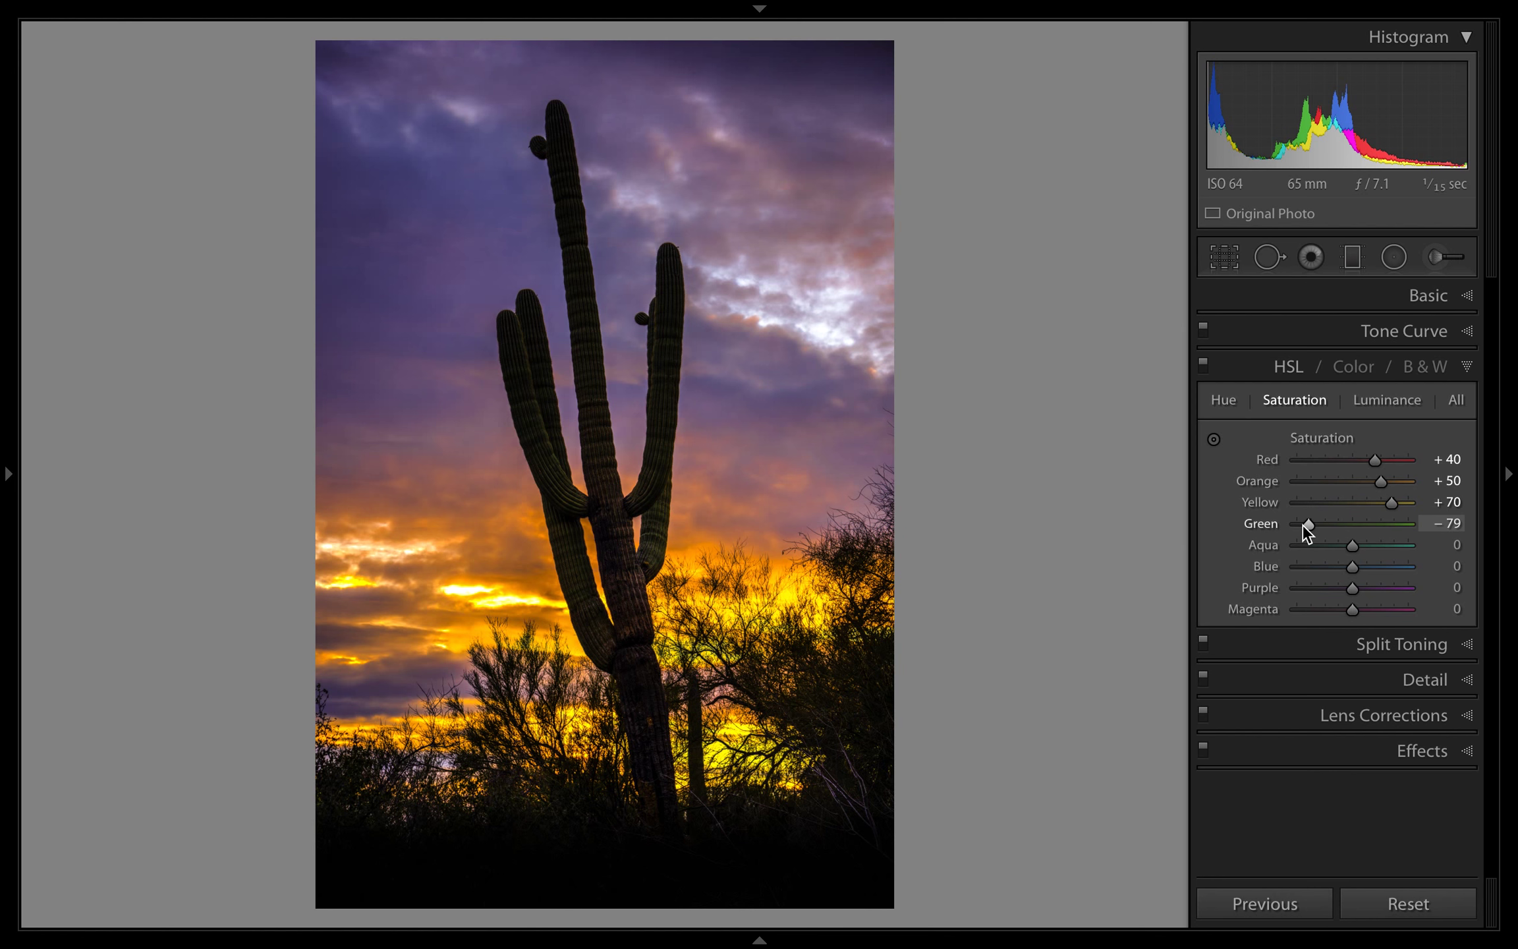
drag(1307, 527, 1357, 521)
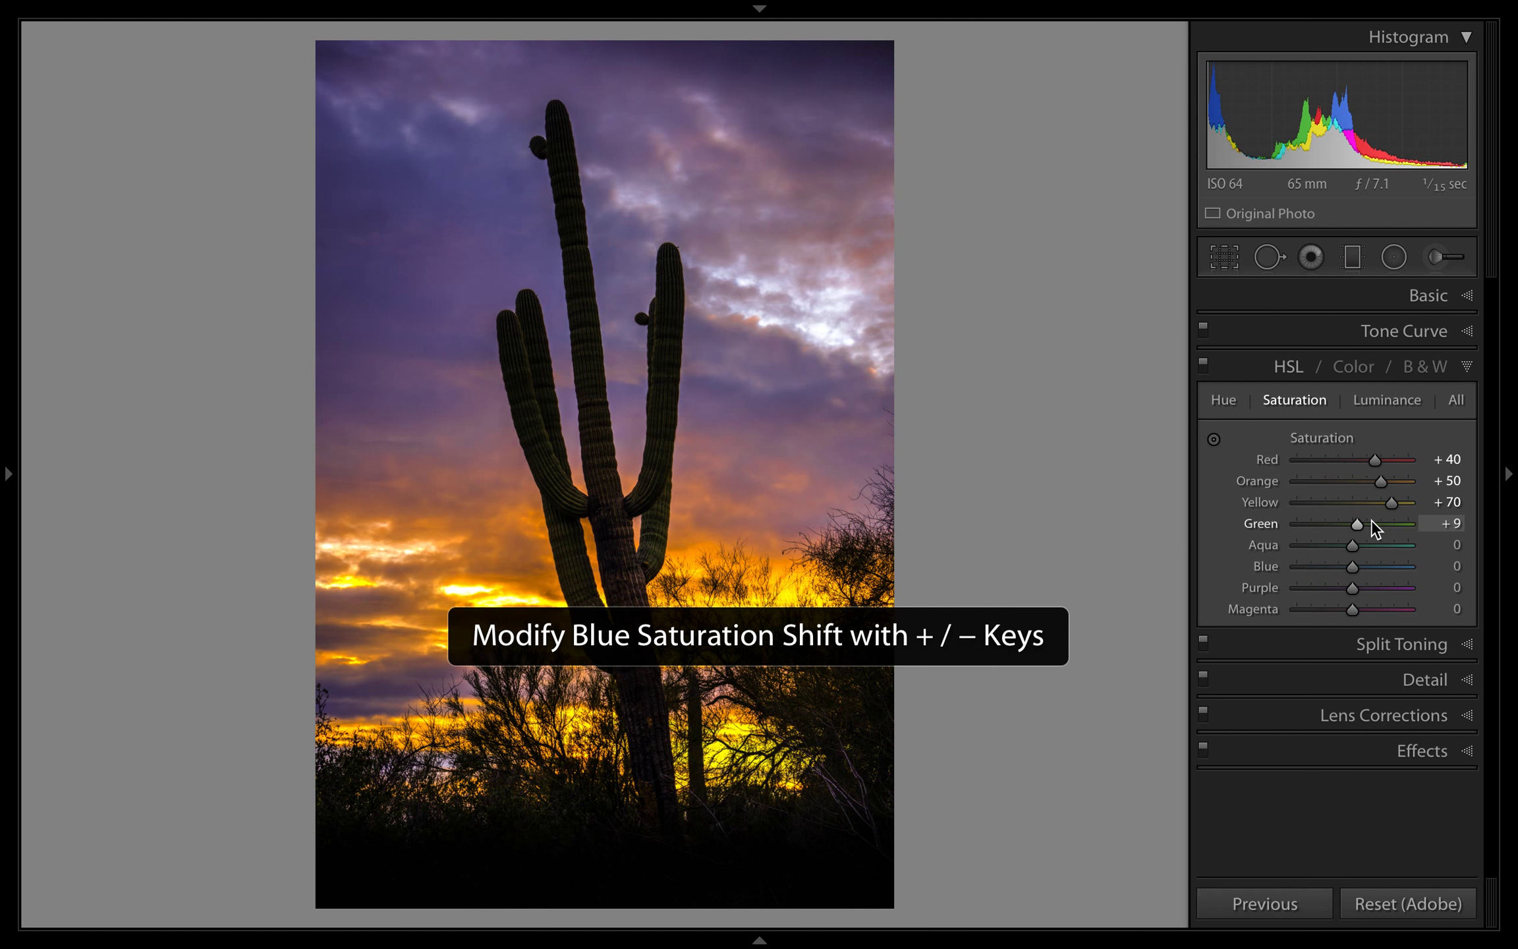
- Lower the Blue saturation to -100 and raise it to +100 to compare the extremes
key(shift+minus)
key(shift+minus)
key(shift+minus)
key(shift+minus)
key(shift+minus)
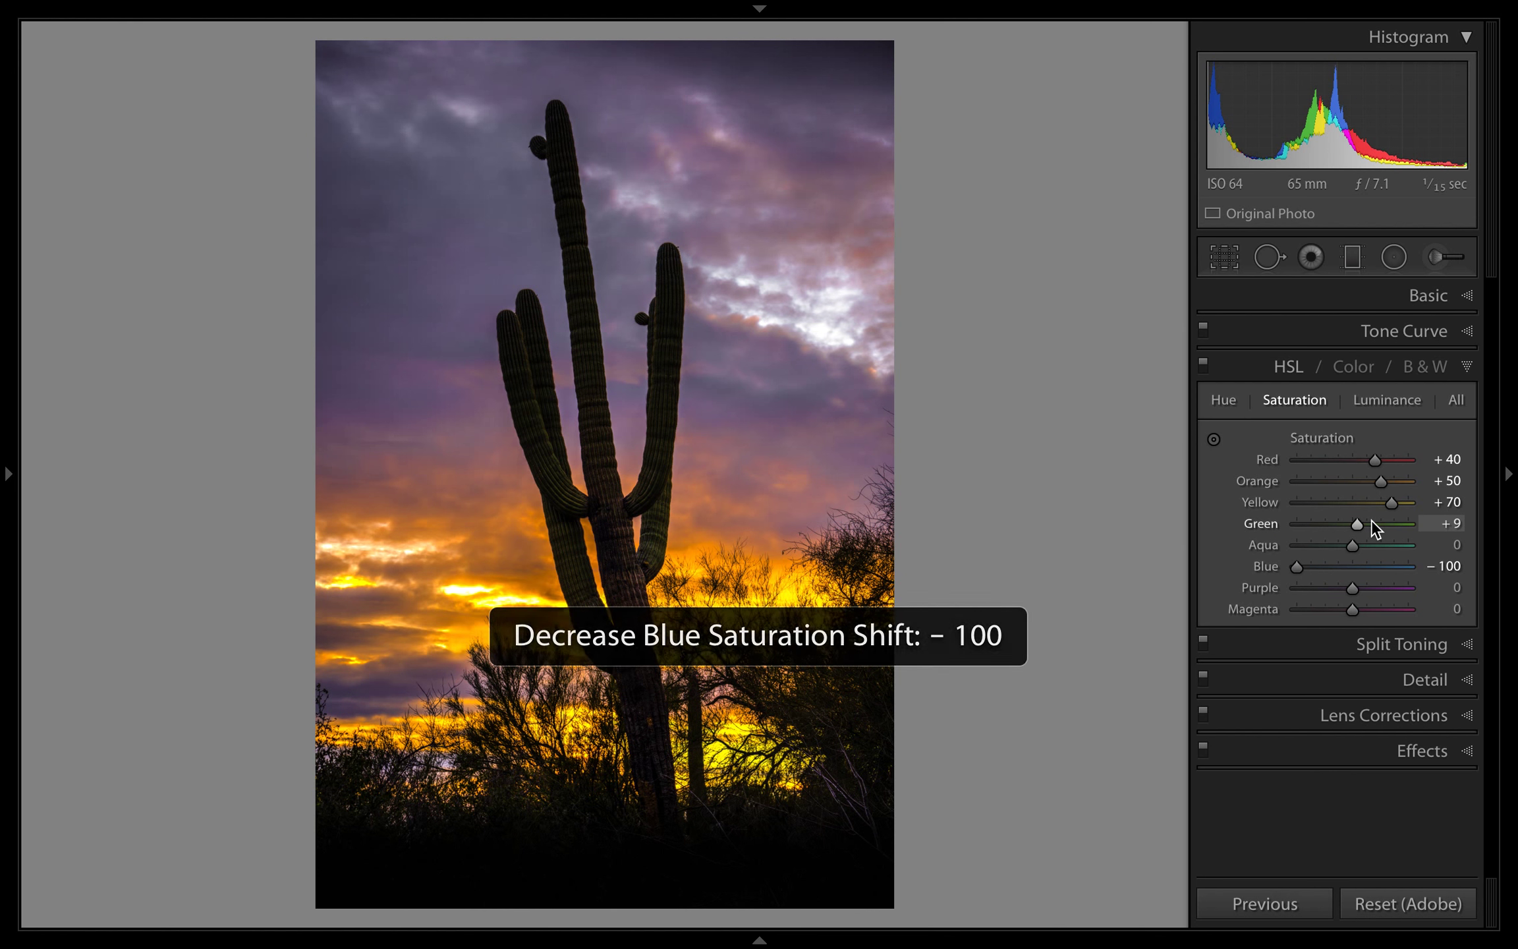
key(shift+equal)
key(shift+equal)
key(shift+equal)
key(shift+equal)
key(shift+equal)
key(shift+equal)
key(shift+equal)
key(shift+equal)
key(shift+equal)
key(shift+equal)
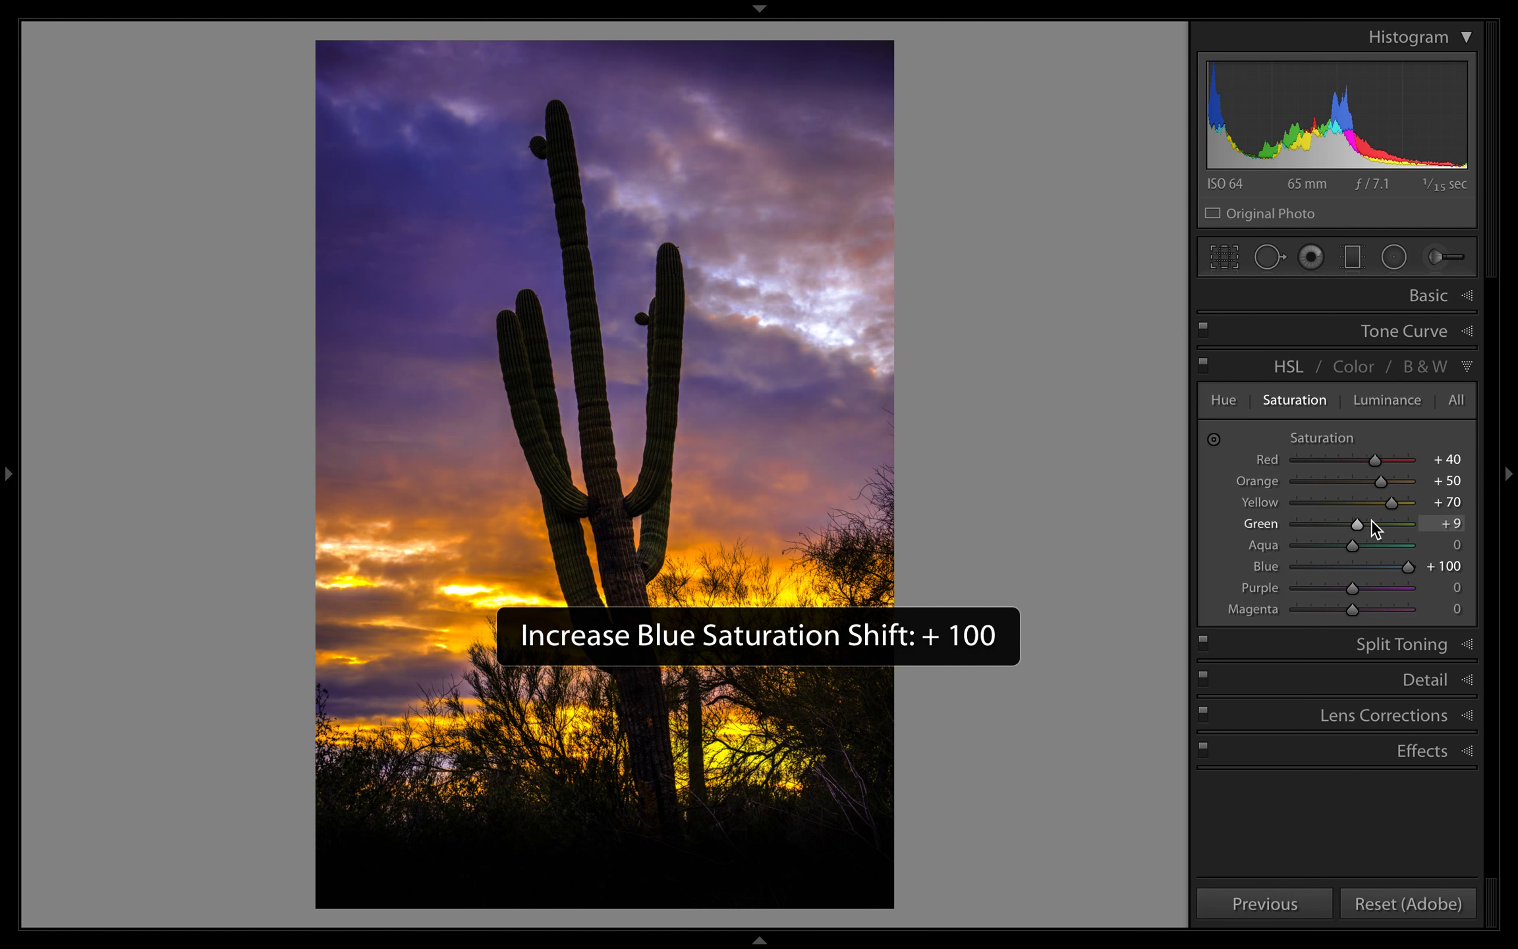
key(shift+minus)
key(shift+equal)
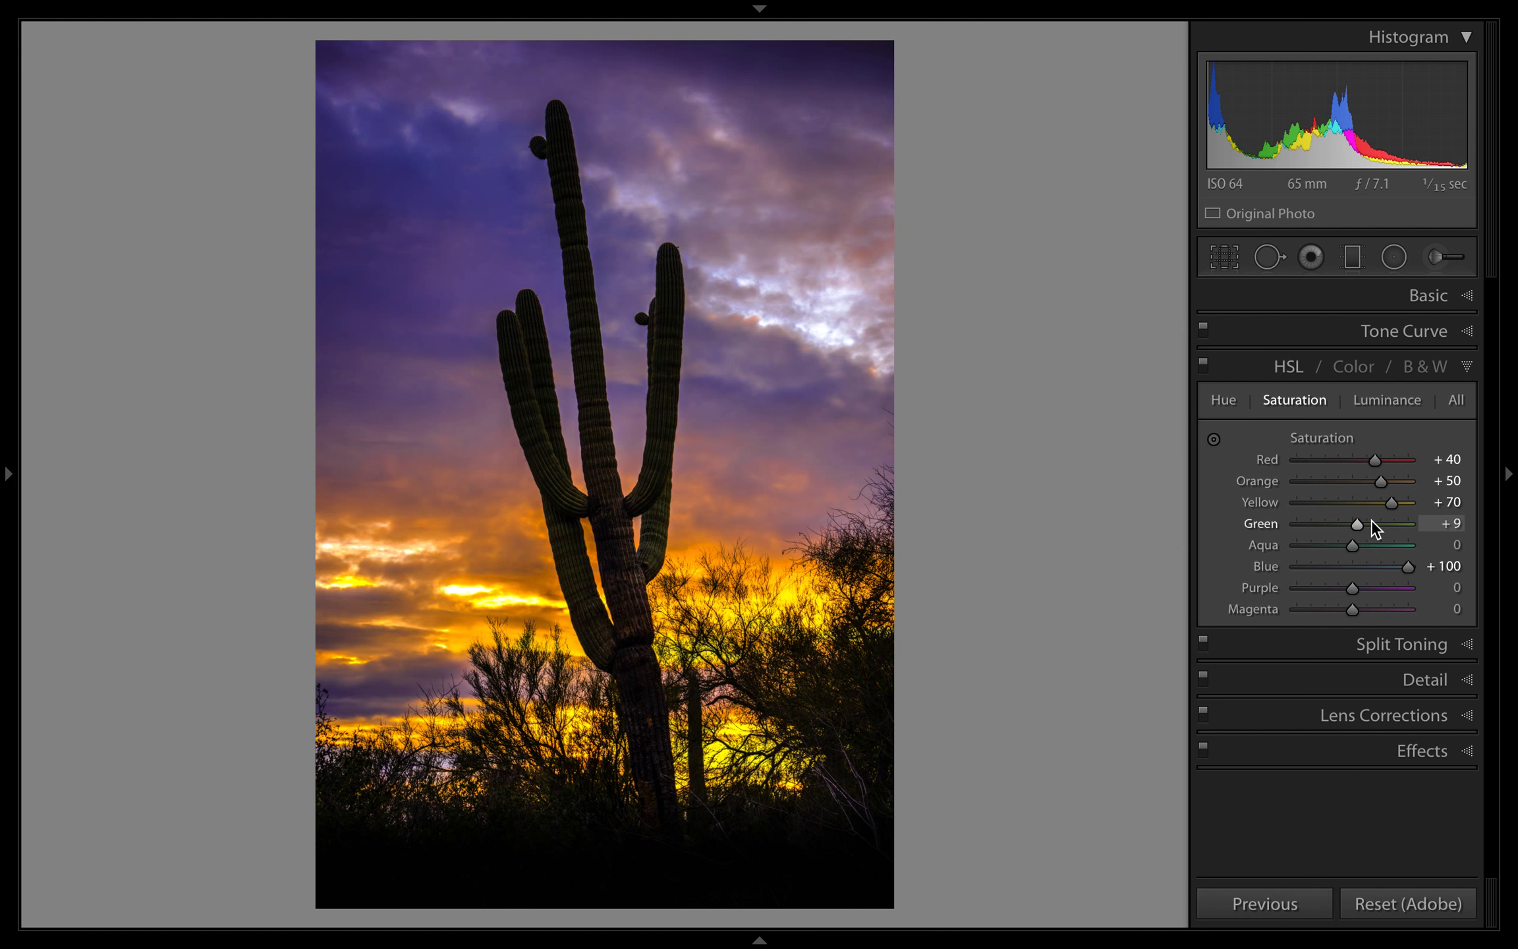
- Set the Blue saturation to +40 and turn the HSL adjustments off and on to compare
key(shift+minus)
key(shift+minus)
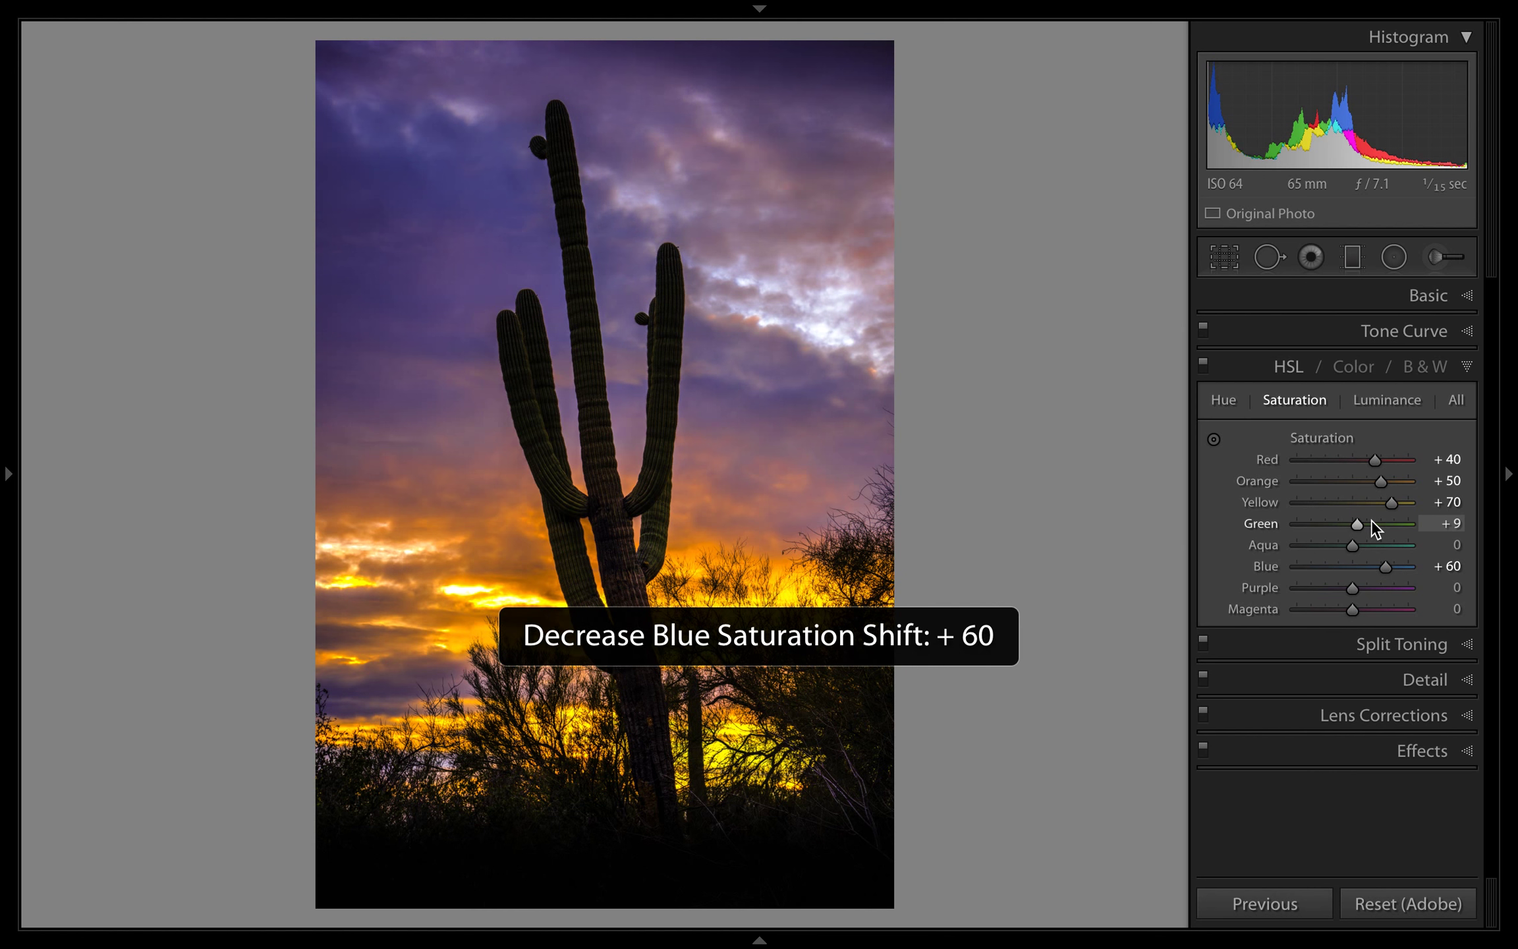
key(shift+minus)
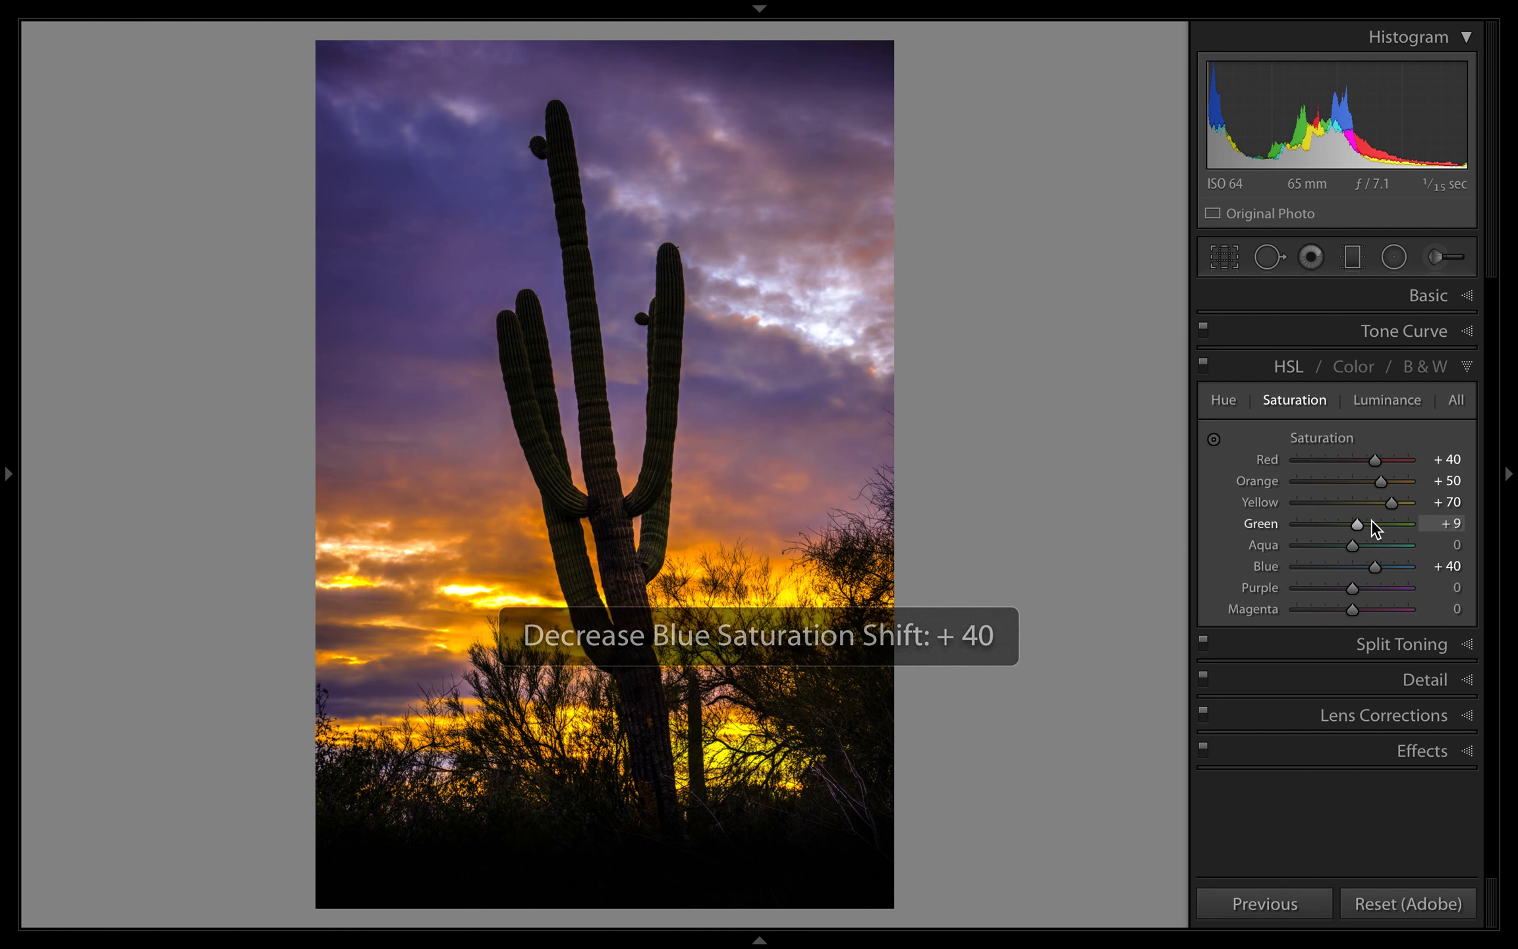
click(1203, 363)
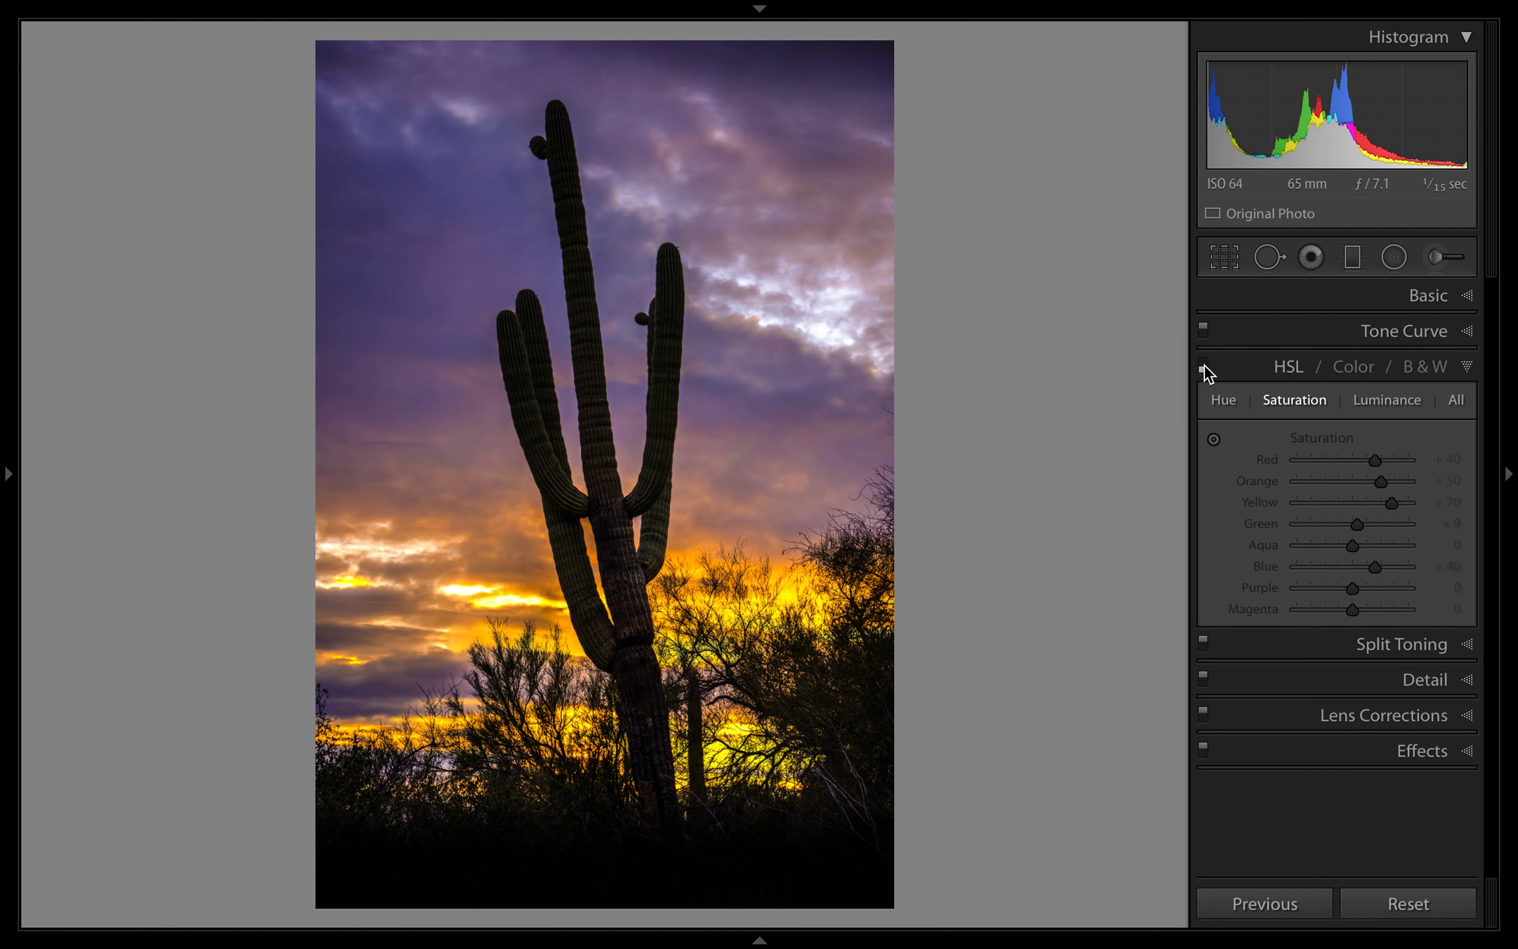
click(1204, 364)
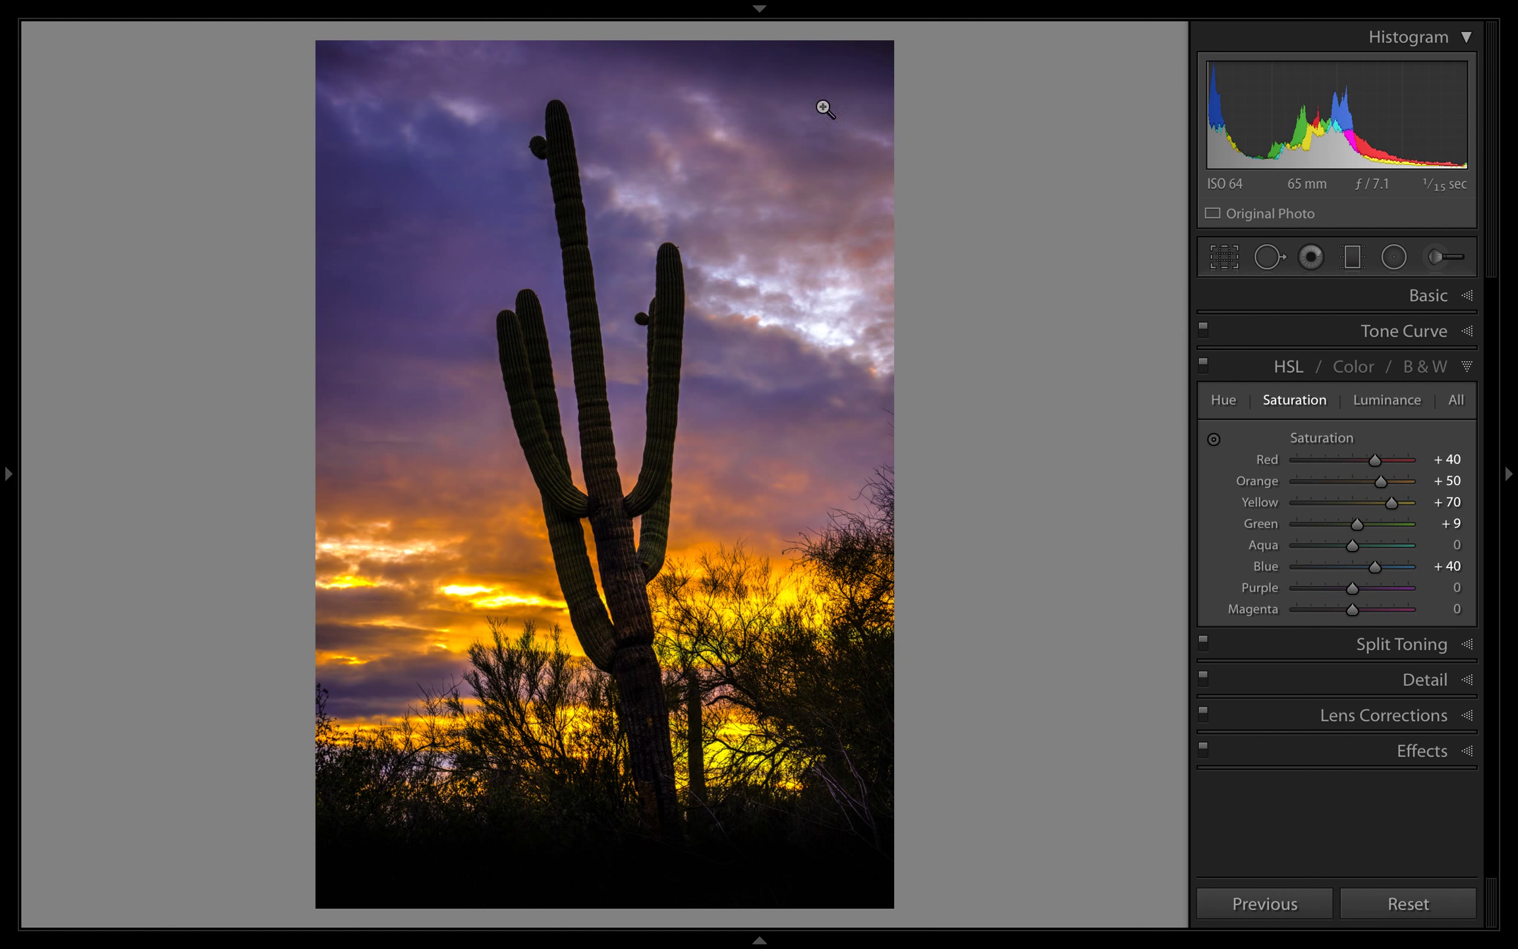
- Lower the Purple saturation to its minimum and raise it to +100
click(1255, 588)
key(minus)
key(minus)
key(minus)
key(minus)
key(minus)
key(plus)
key(plus)
key(plus)
key(plus)
key(plus)
key(plus)
key(plus)
key(plus)
key(plus)
key(plus)
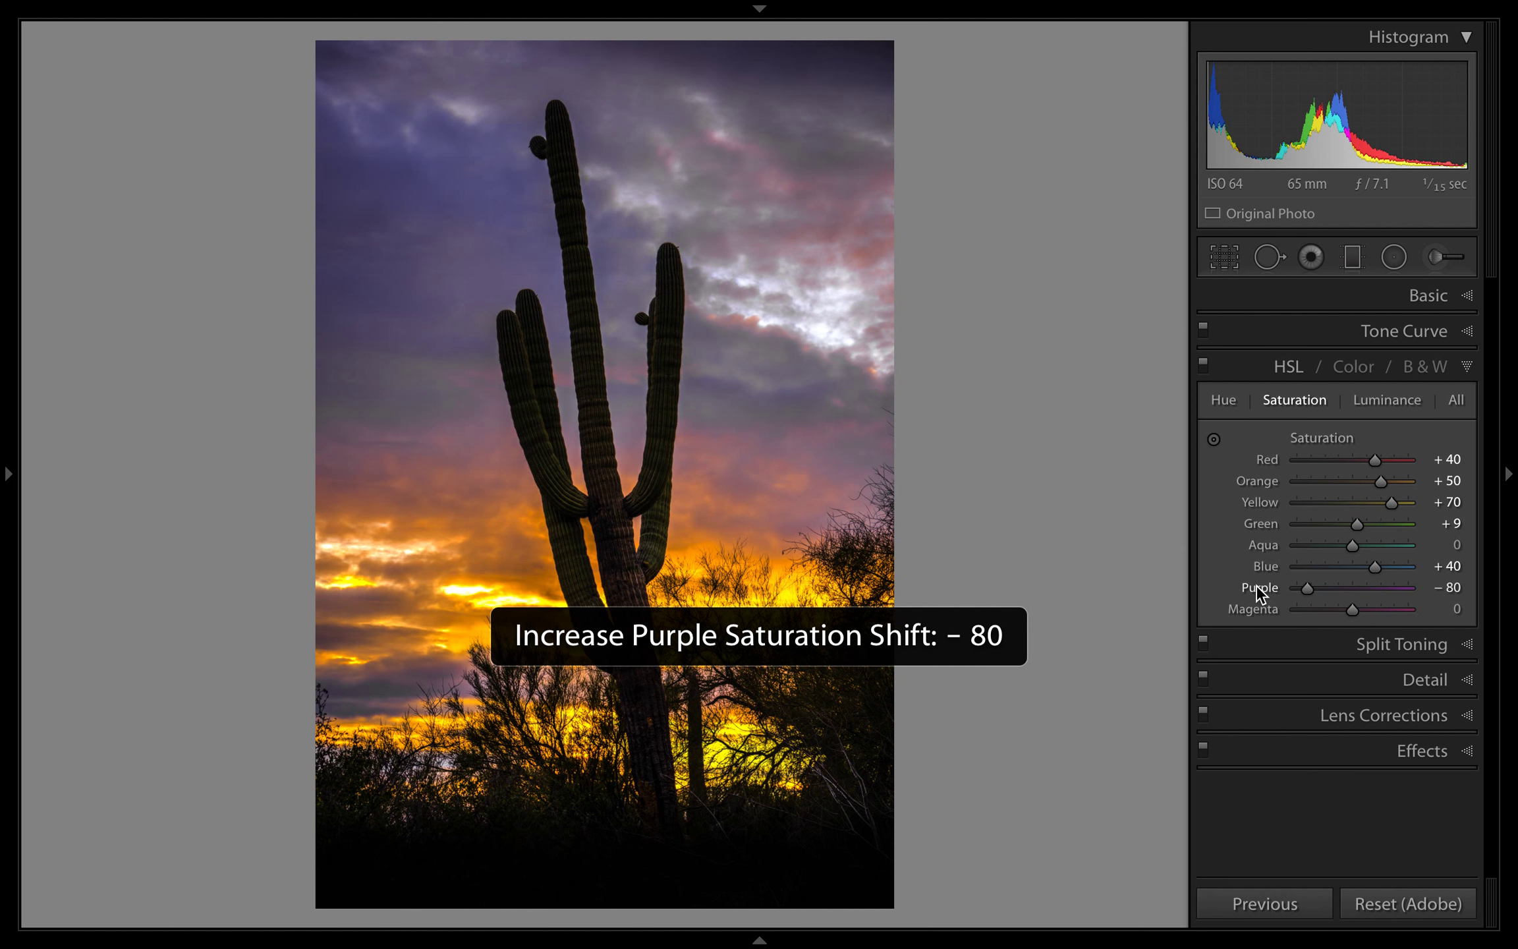
key(minus)
key(plus)
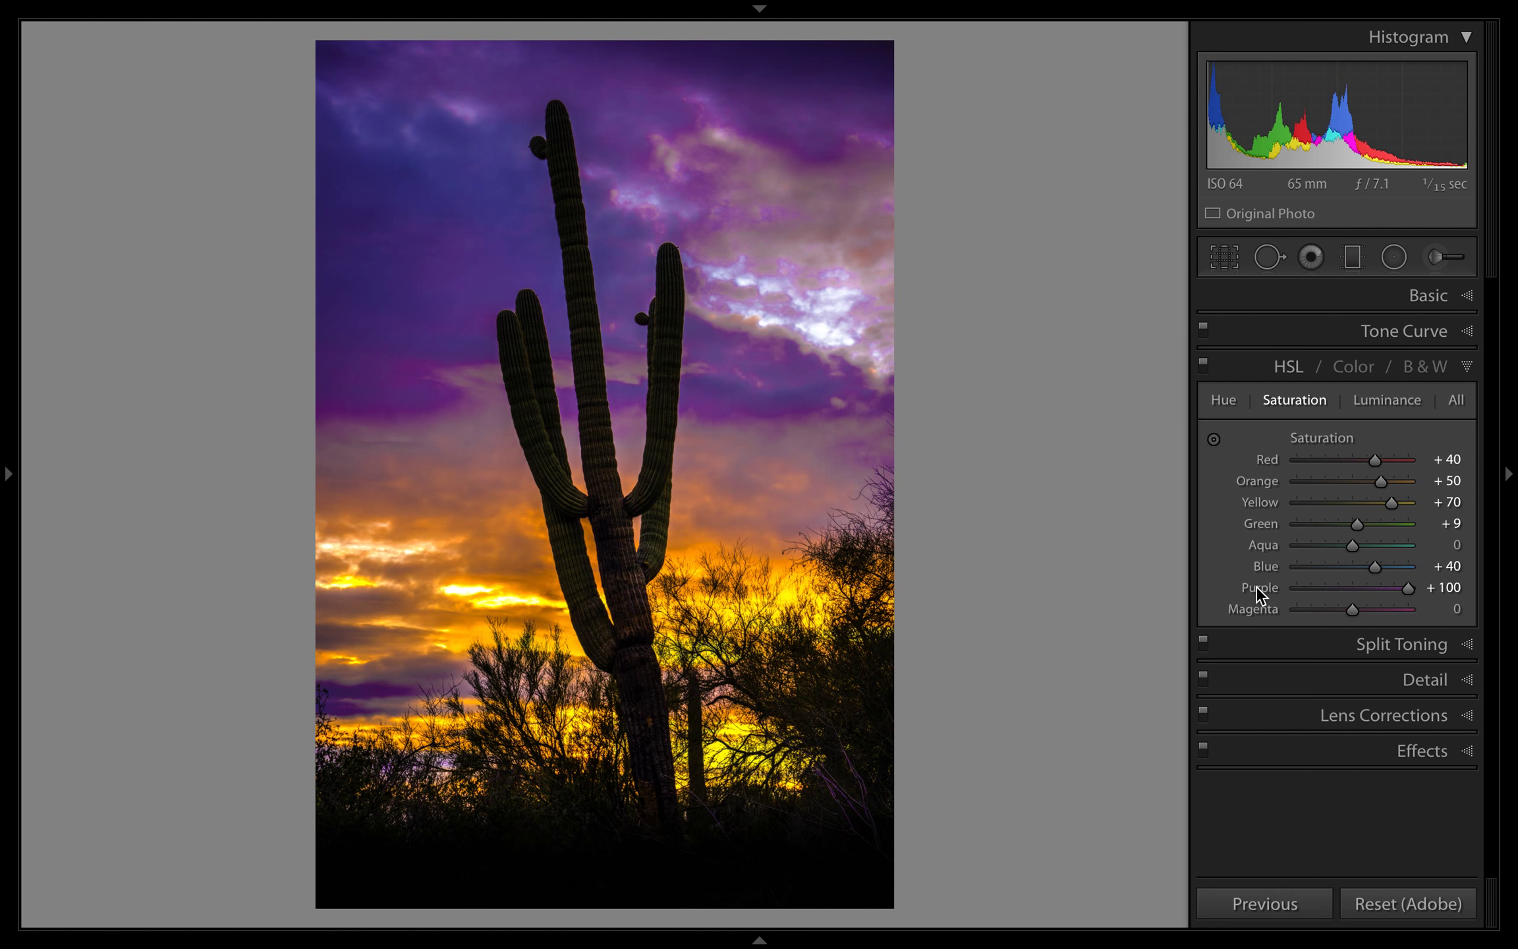
- Lower the Purple saturation to +20 and settle it at +30
key(minus)
key(minus)
key(minus)
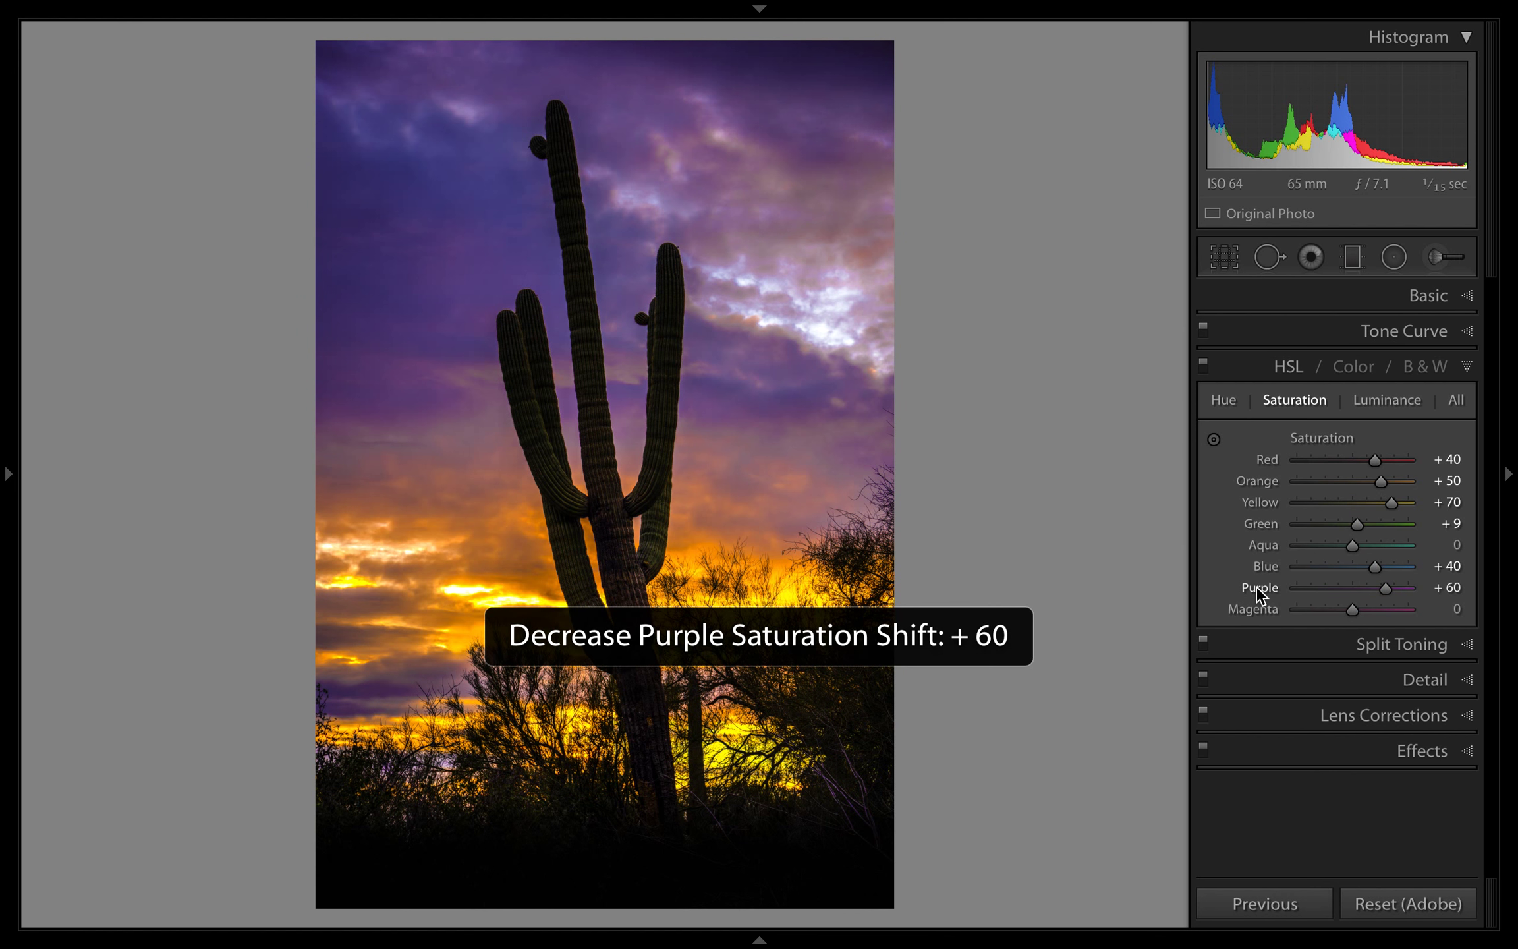
key(minus)
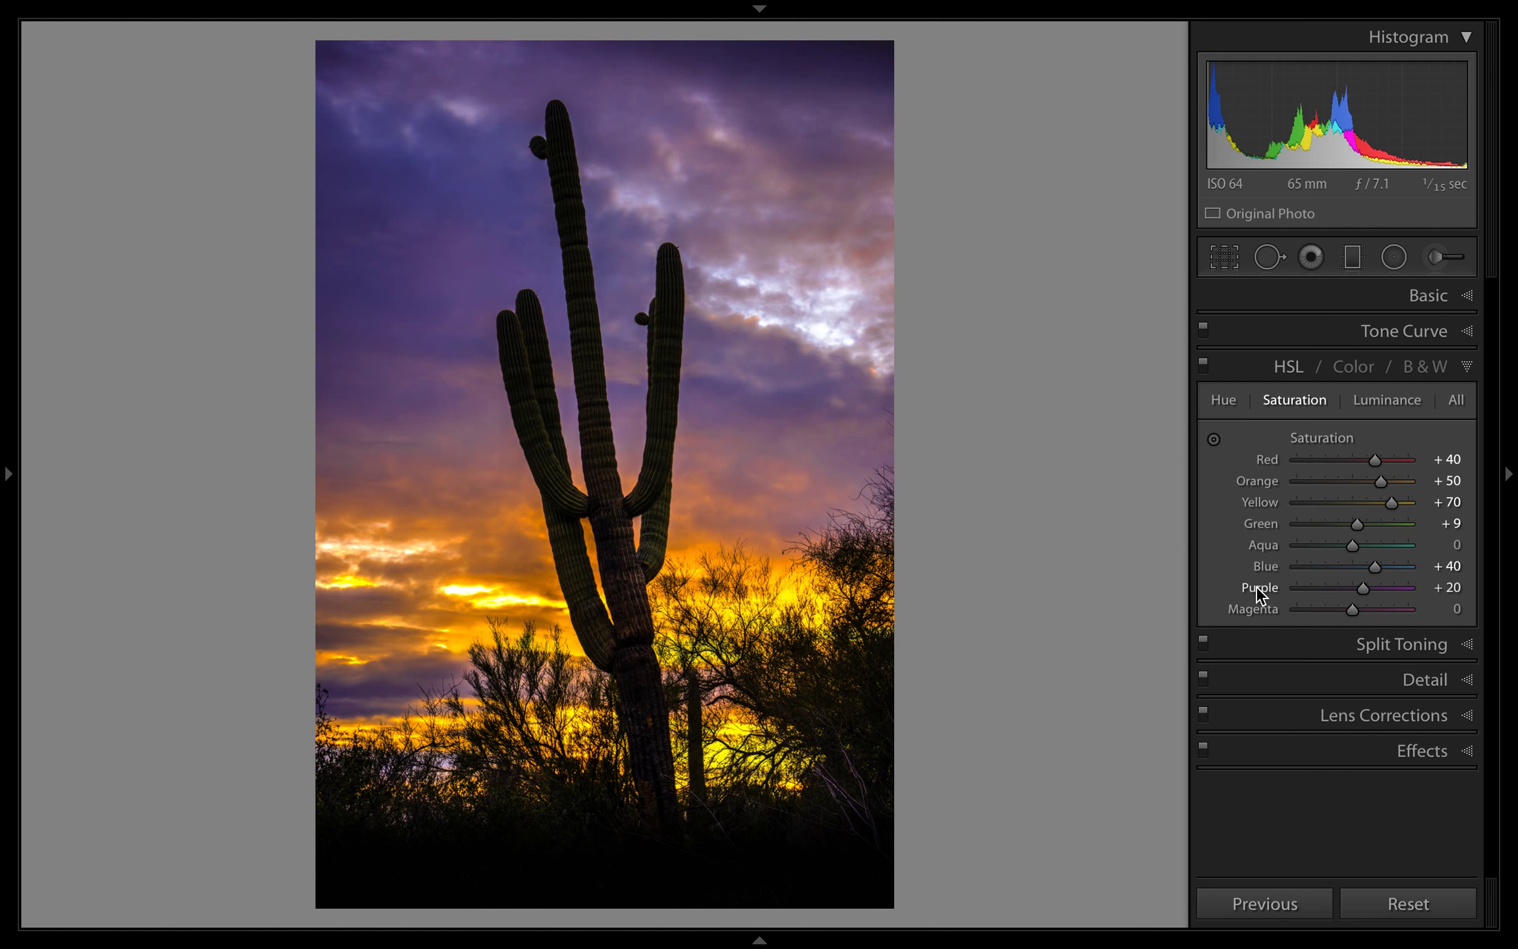
key(equal)
key(equal)
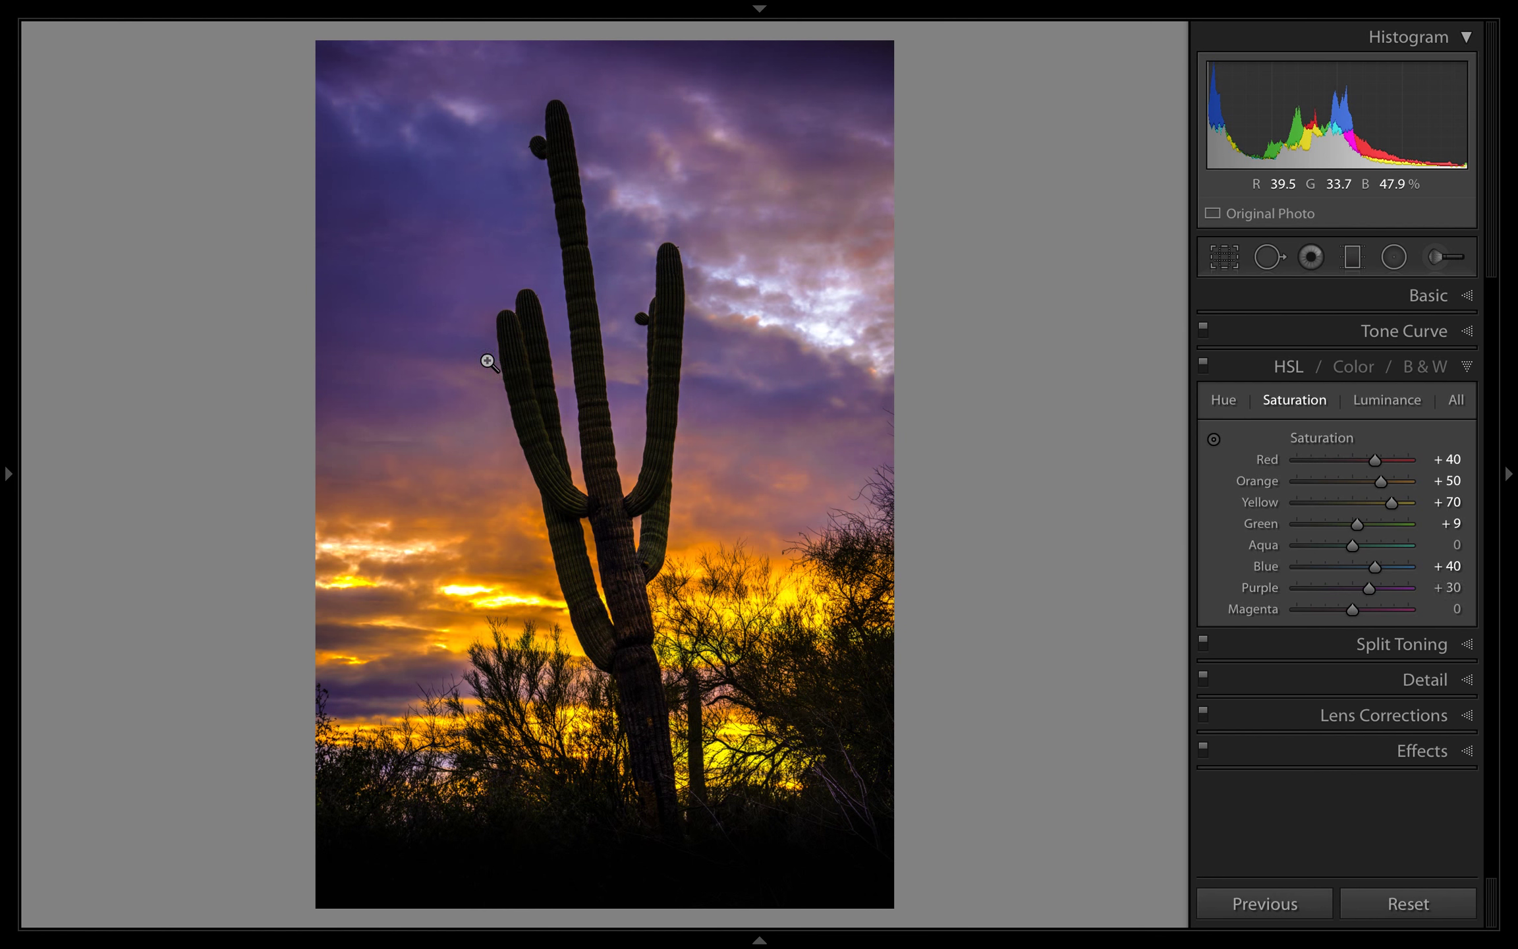
- Examine the purple areas of the sky on both sides of the cactus at close magnification
click(448, 395)
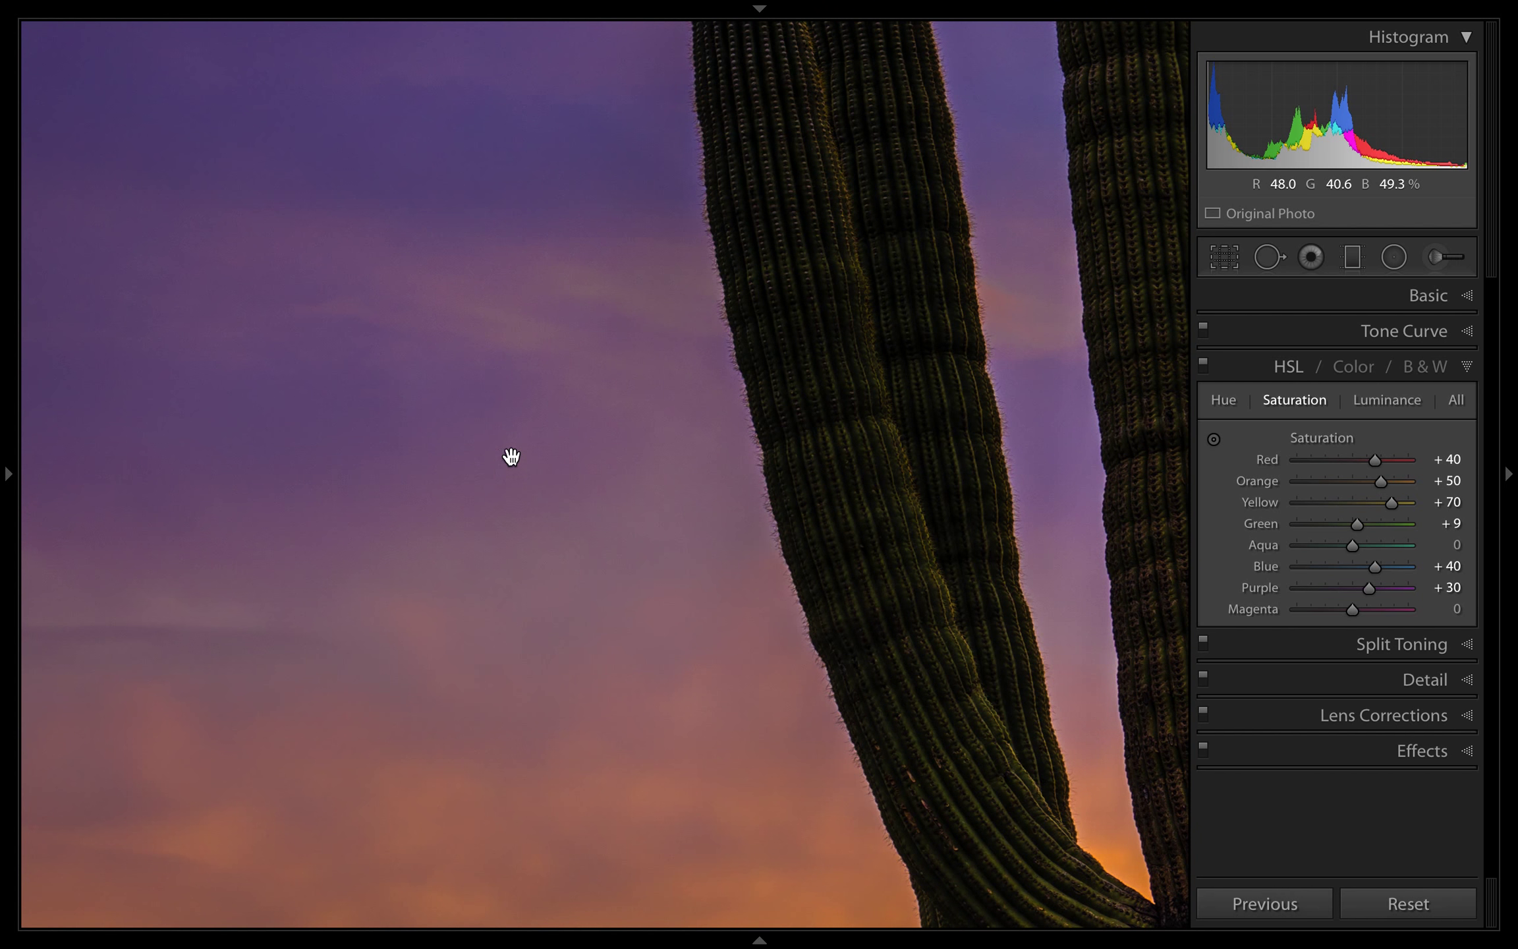
click(579, 519)
click(461, 409)
drag(461, 409, 74, 508)
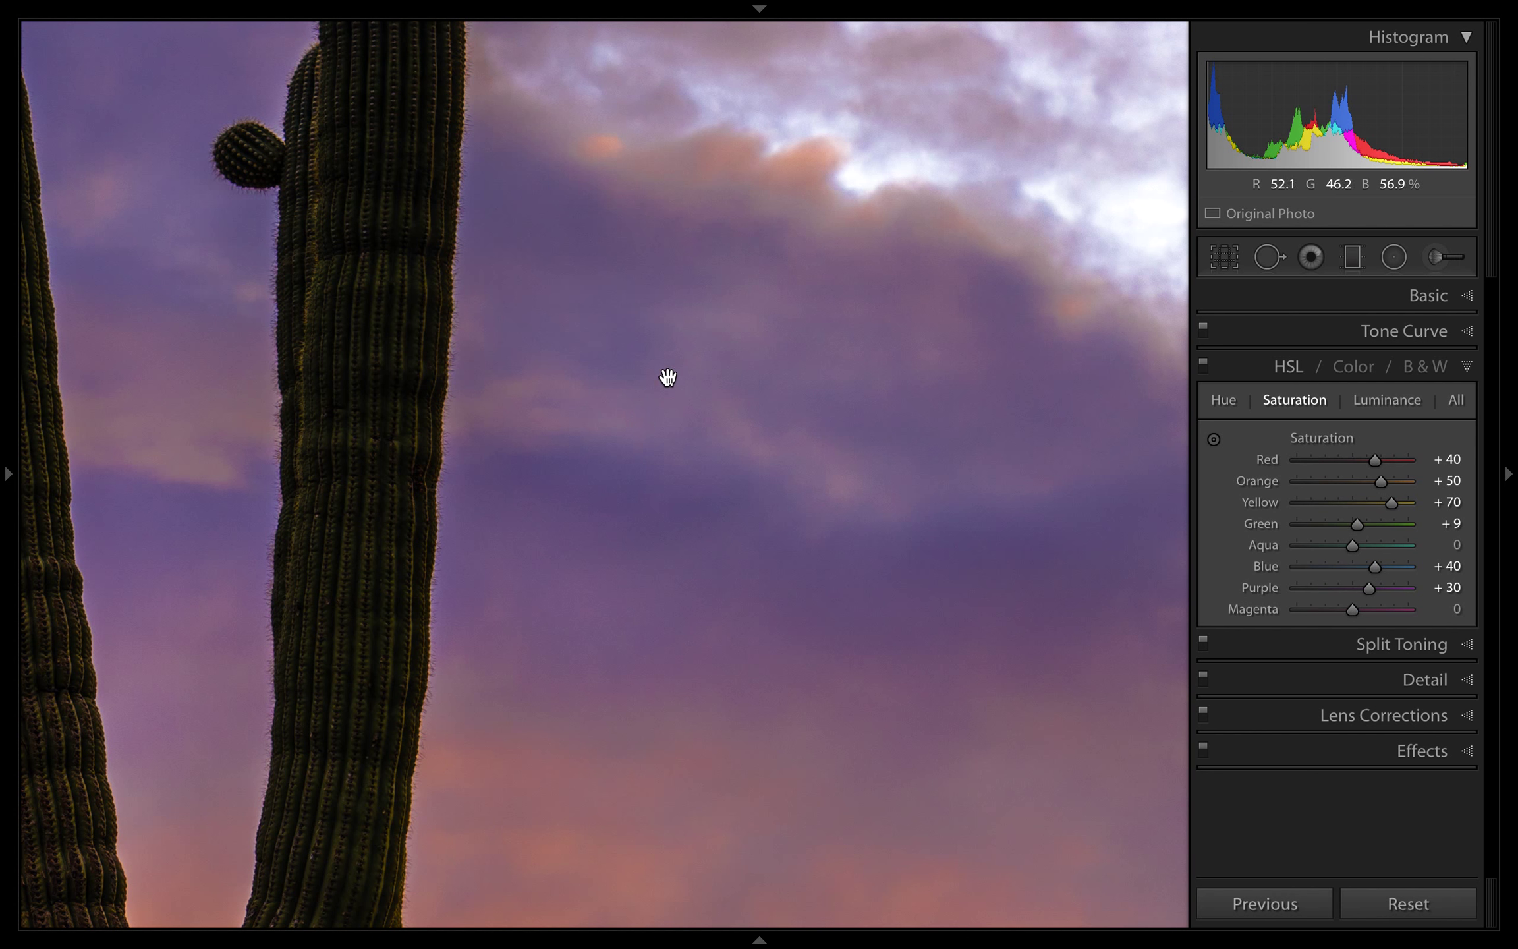
drag(725, 400, 420, 374)
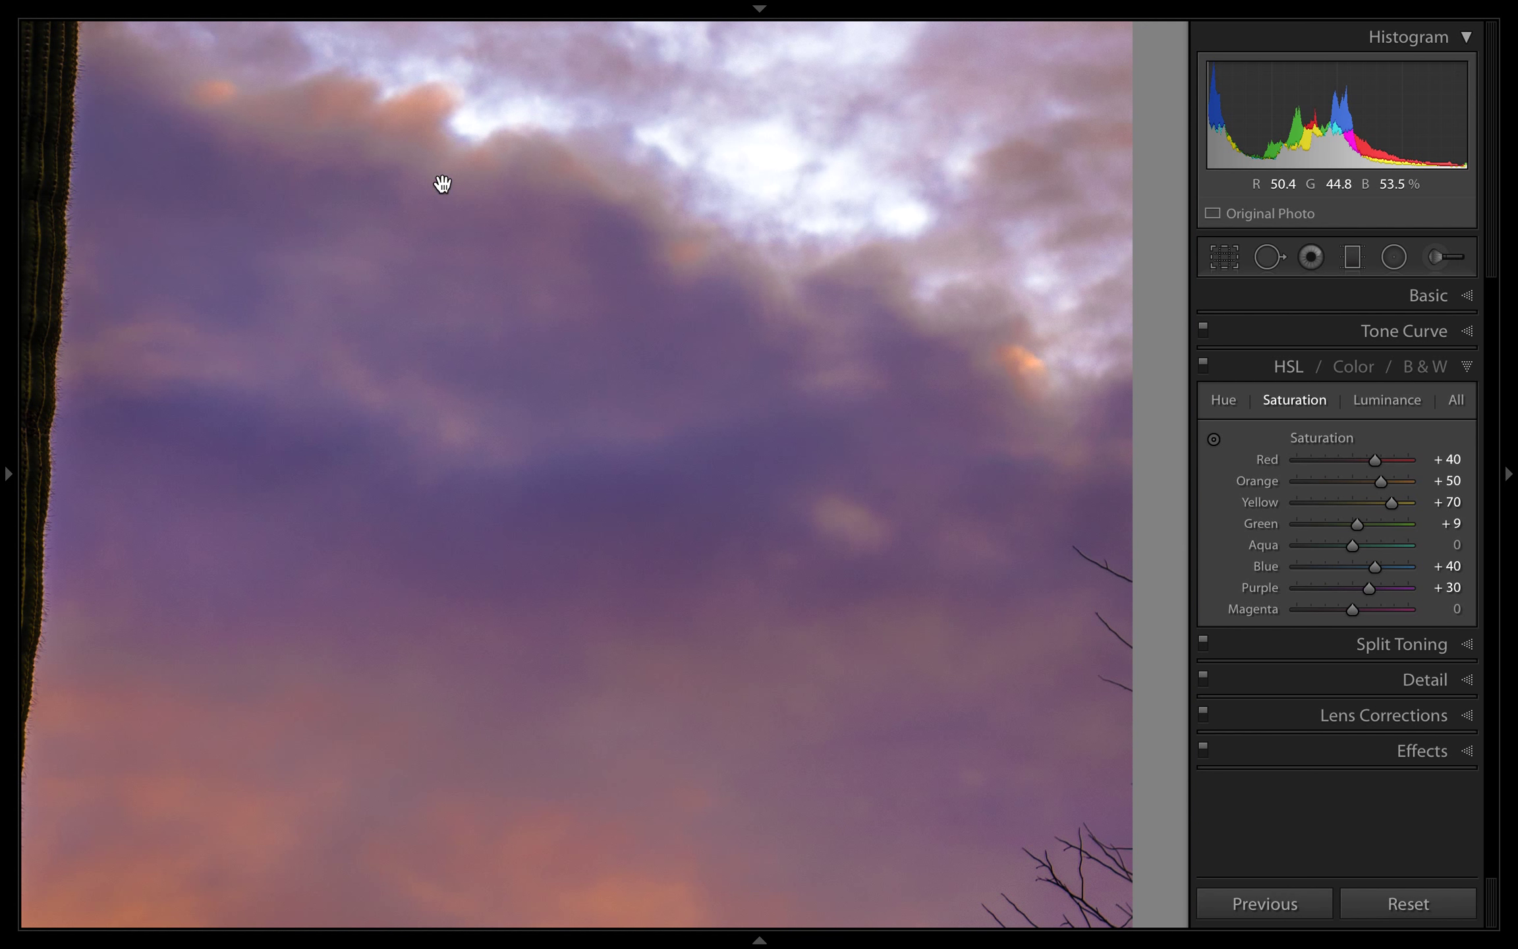
click(585, 463)
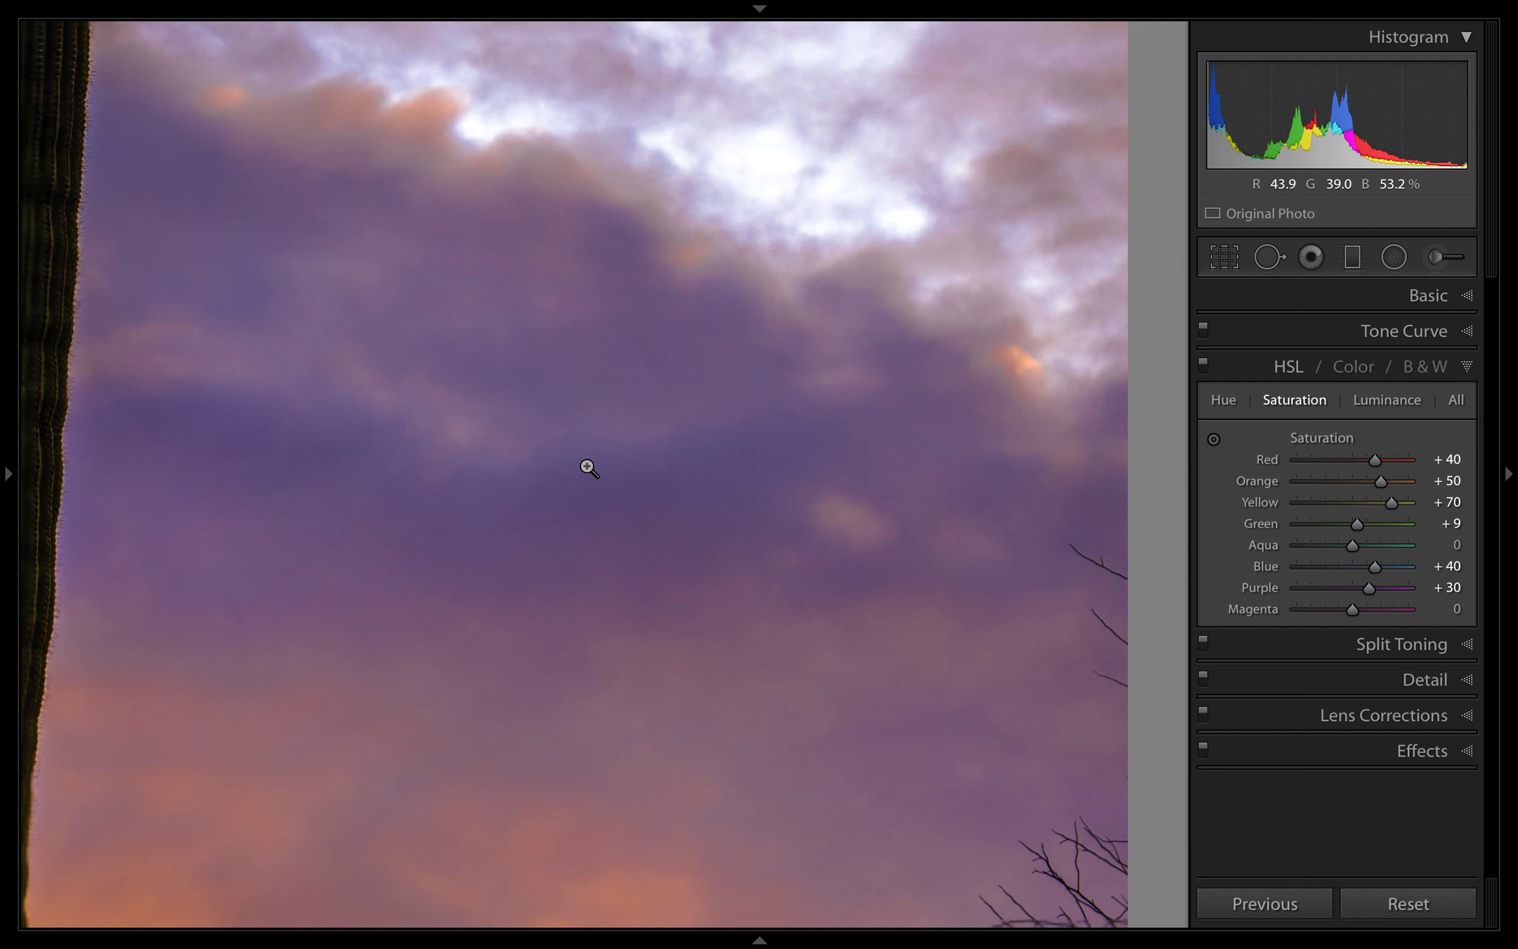
- Lower the Magenta saturation to its minimum and raise it to its maximum to compare the extremes
click(1272, 609)
key(minus)
key(minus)
key(minus)
key(minus)
key(minus)
key(plus)
key(plus)
key(plus)
key(plus)
key(plus)
key(plus)
key(plus)
key(plus)
key(plus)
key(plus)
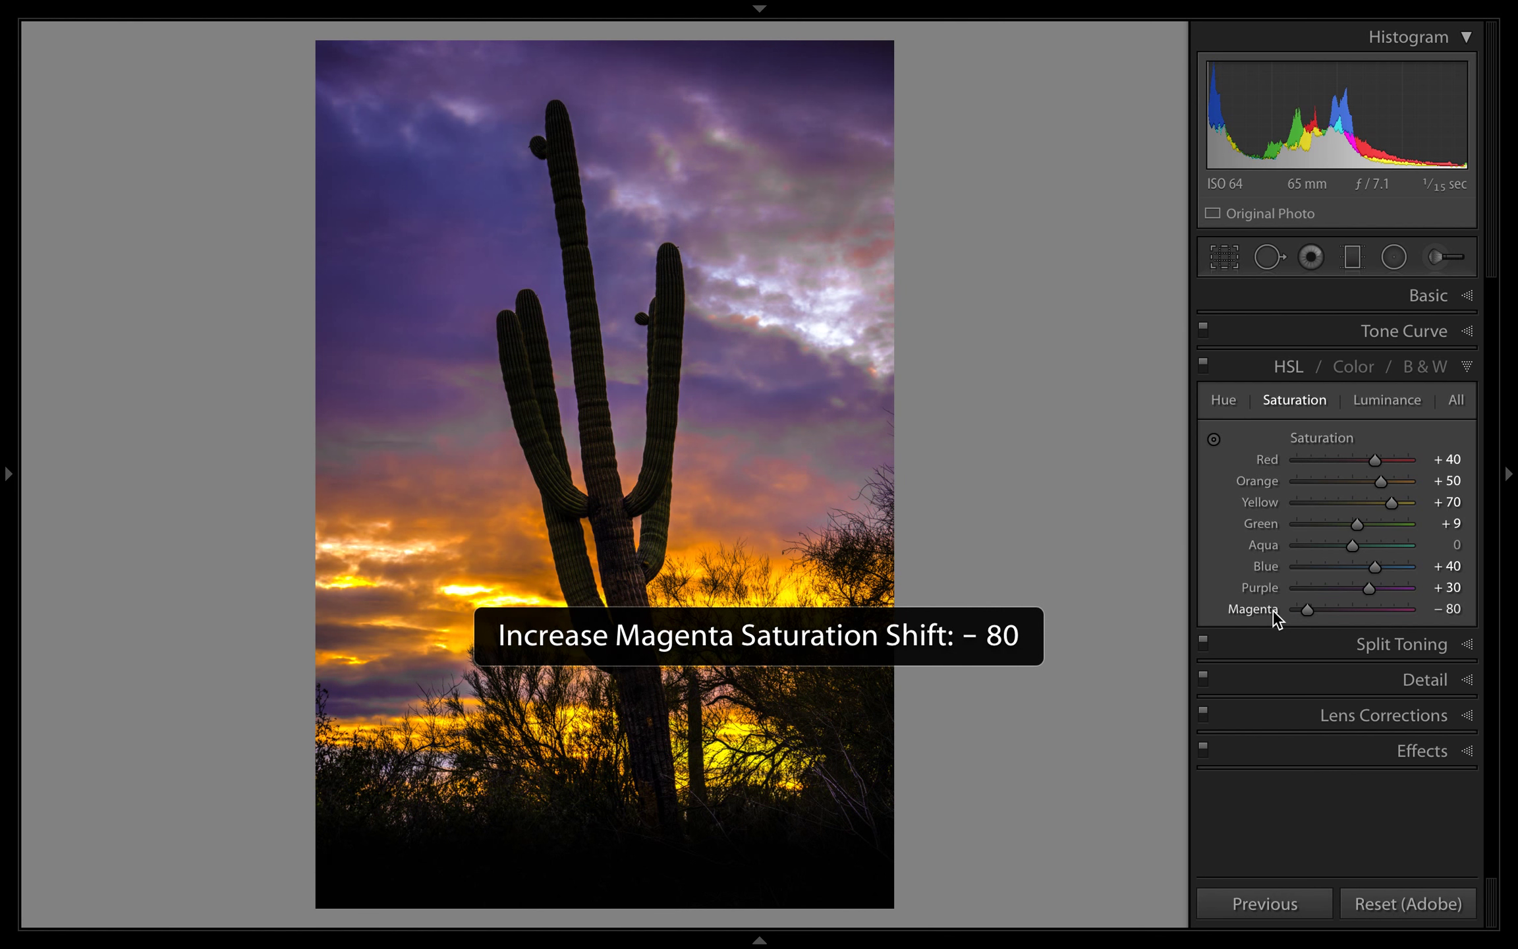
- Bring the Magenta saturation down to +20
key(minus)
key(minus)
key(minus)
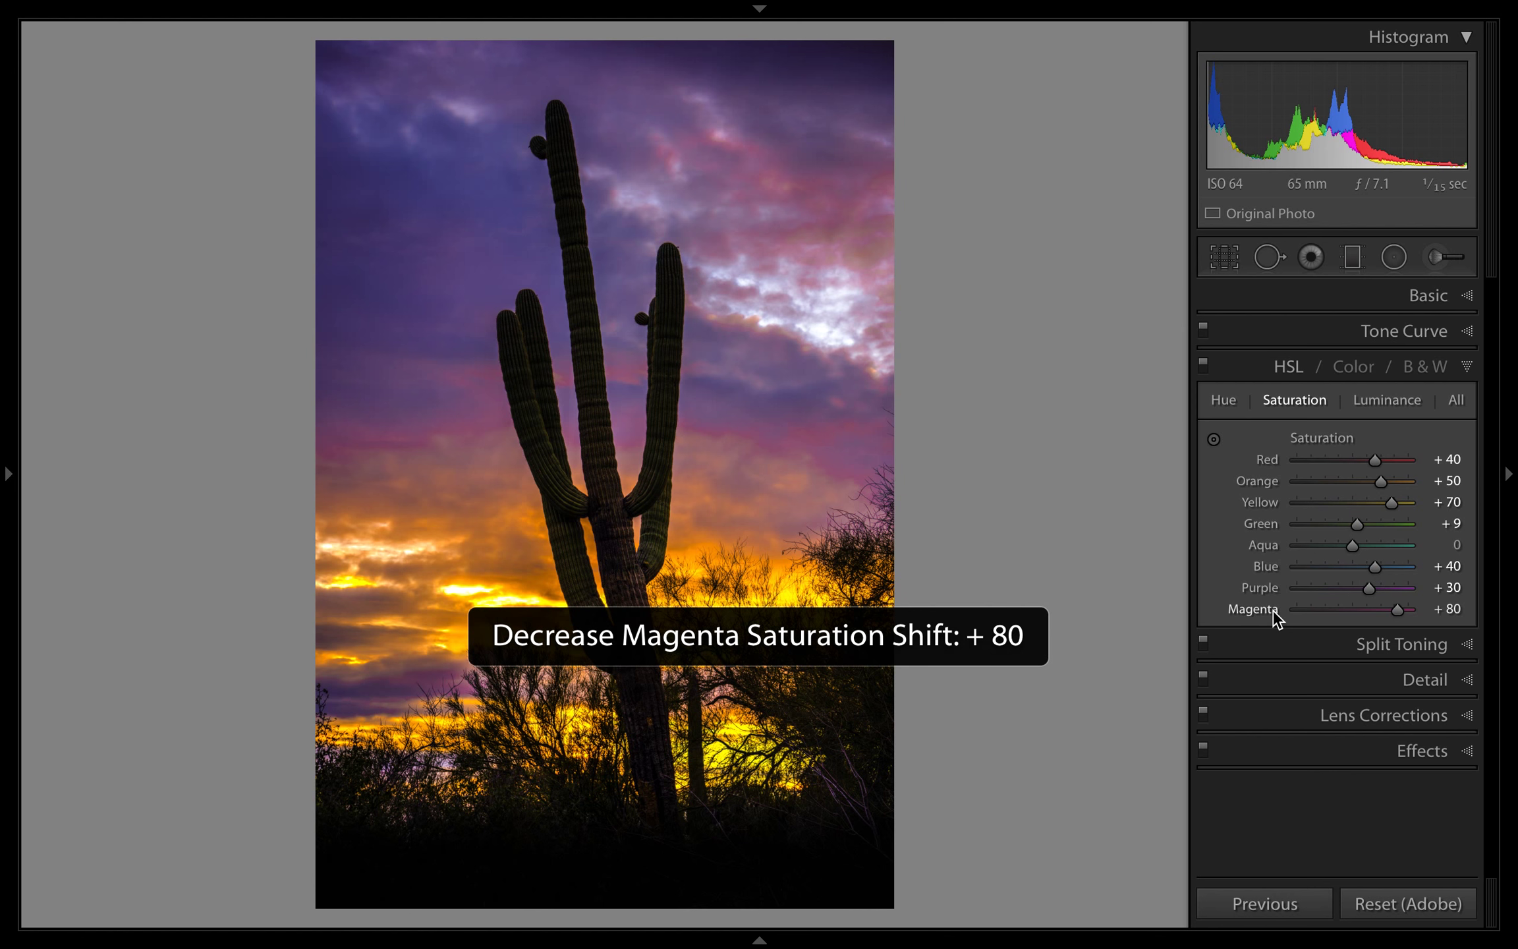
key(minus)
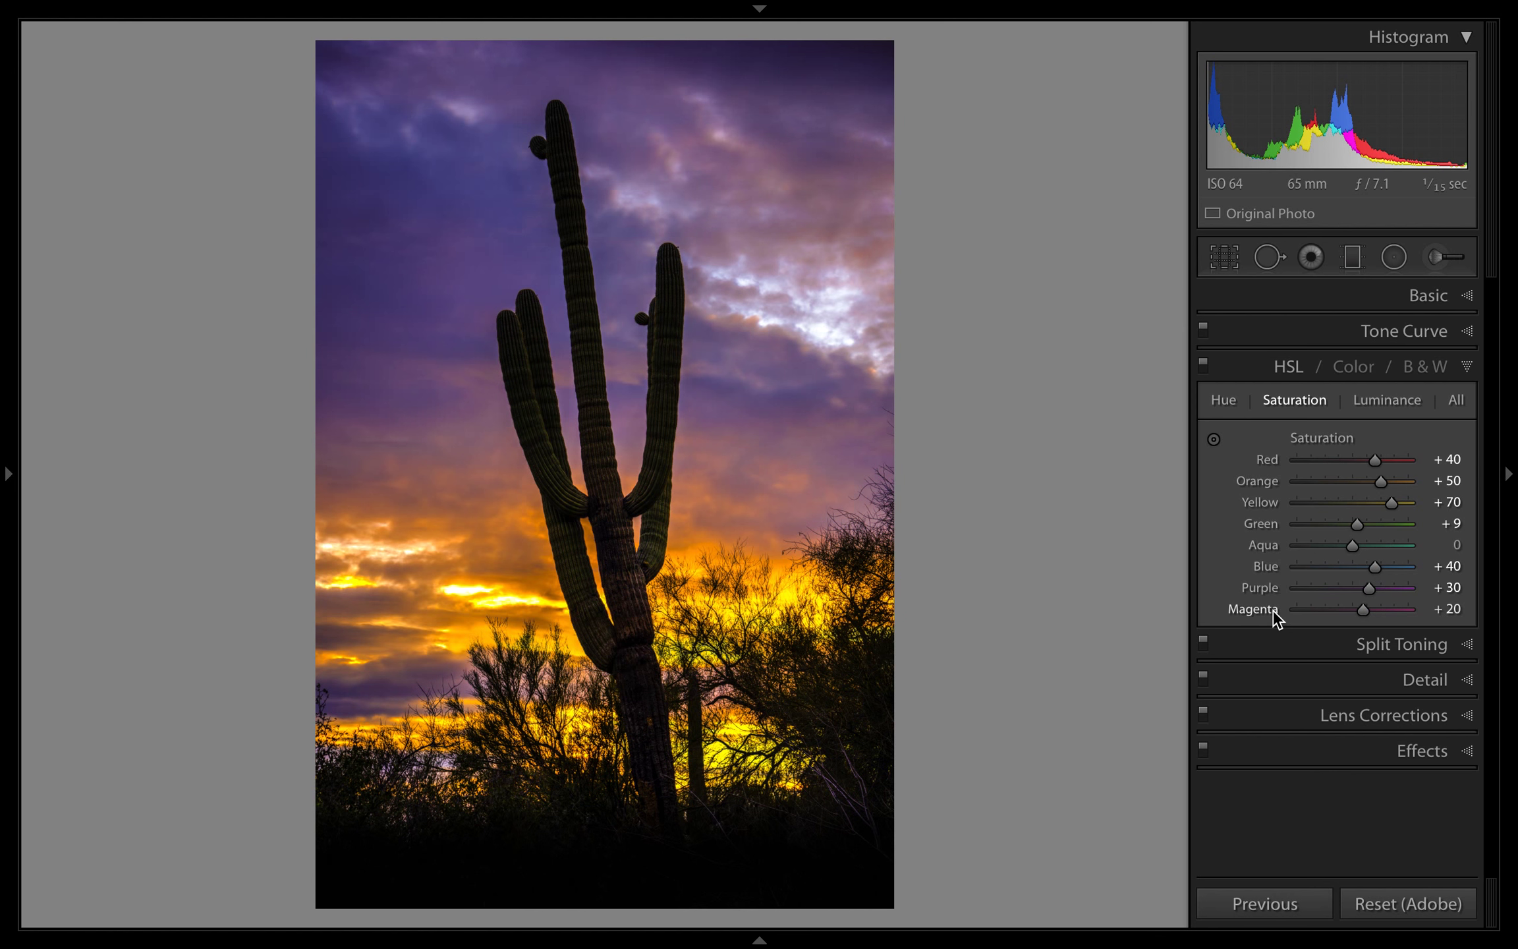
key(minus)
key(plus)
- Reset the Red saturation to 0 and raise it back to +40 to compare its effect
double_click(1268, 459)
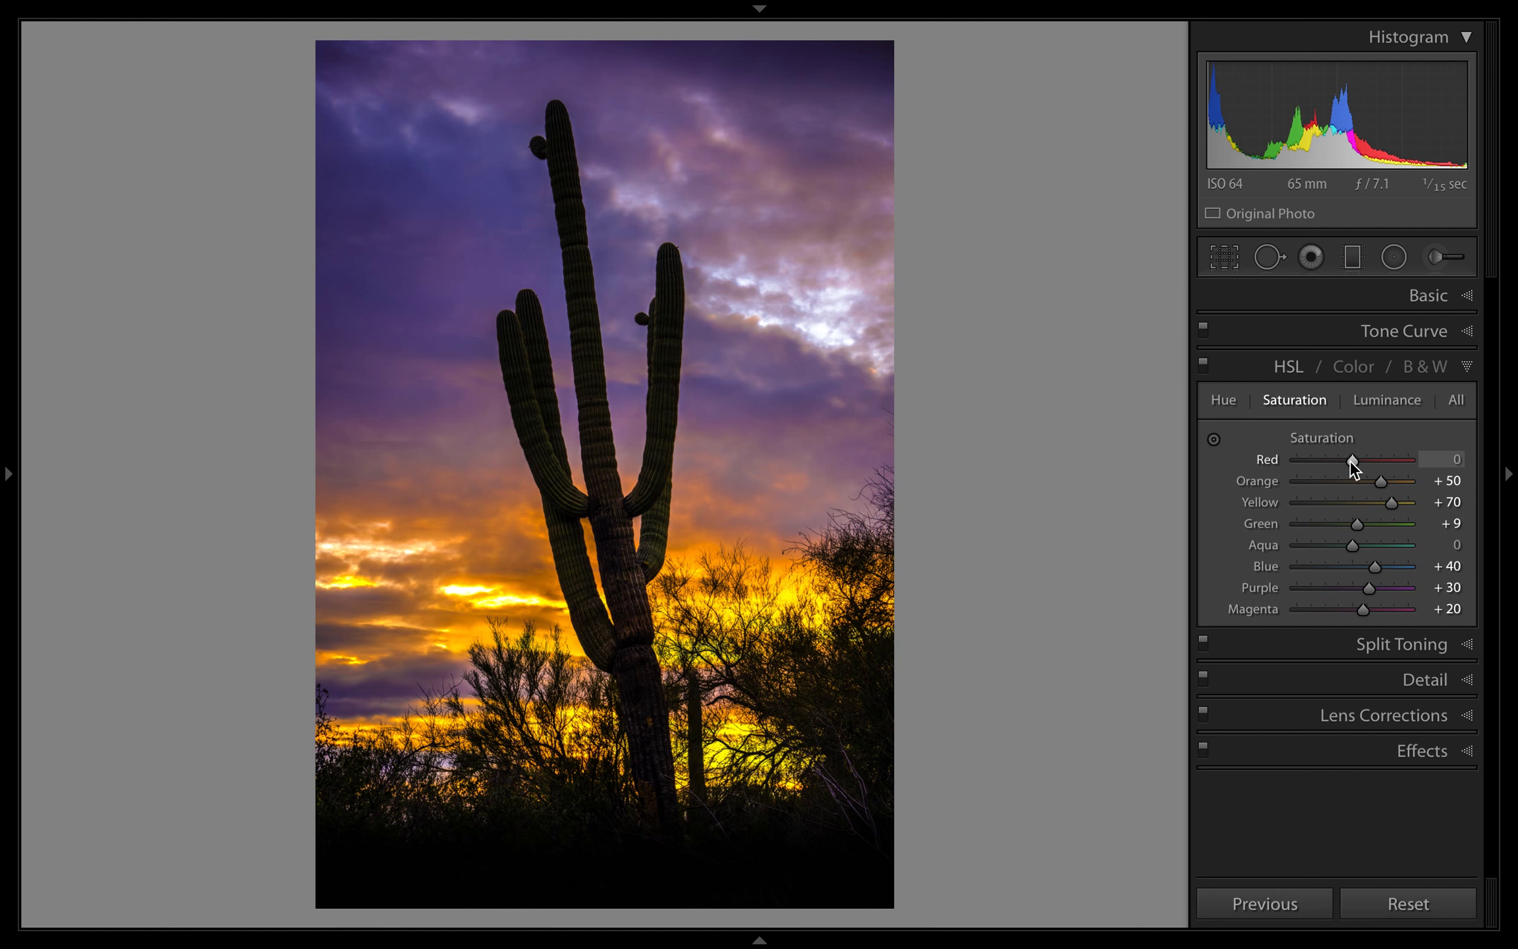
click(1267, 460)
key(plus)
key(plus)
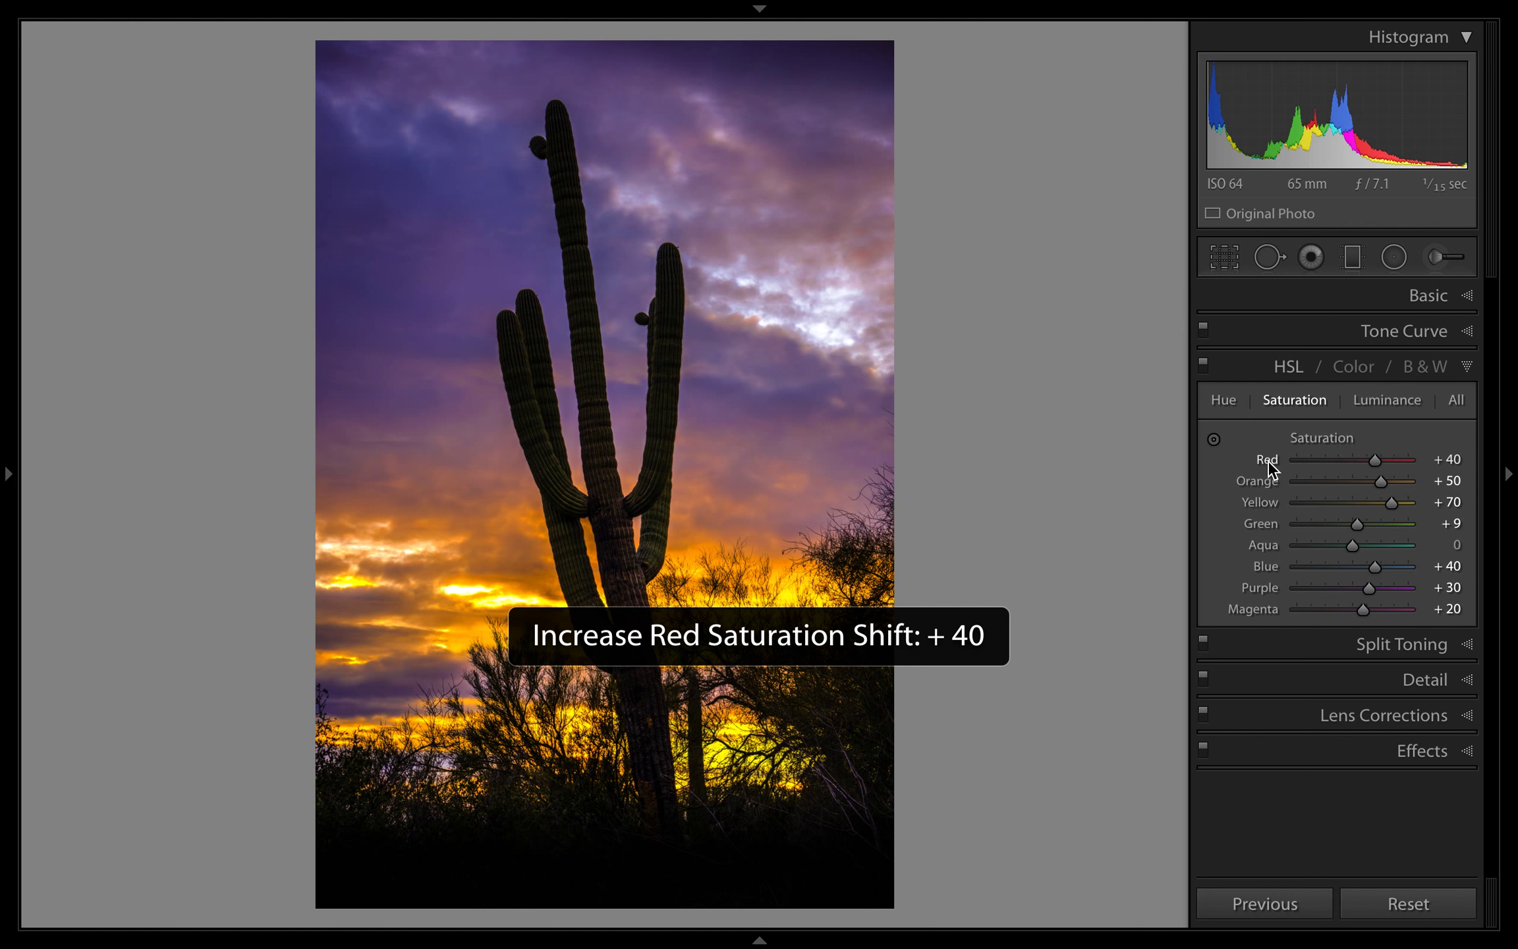
- Raise the Magenta saturation through +40 up to +100
click(1266, 604)
key(plus)
key(plus)
key(plus)
key(plus)
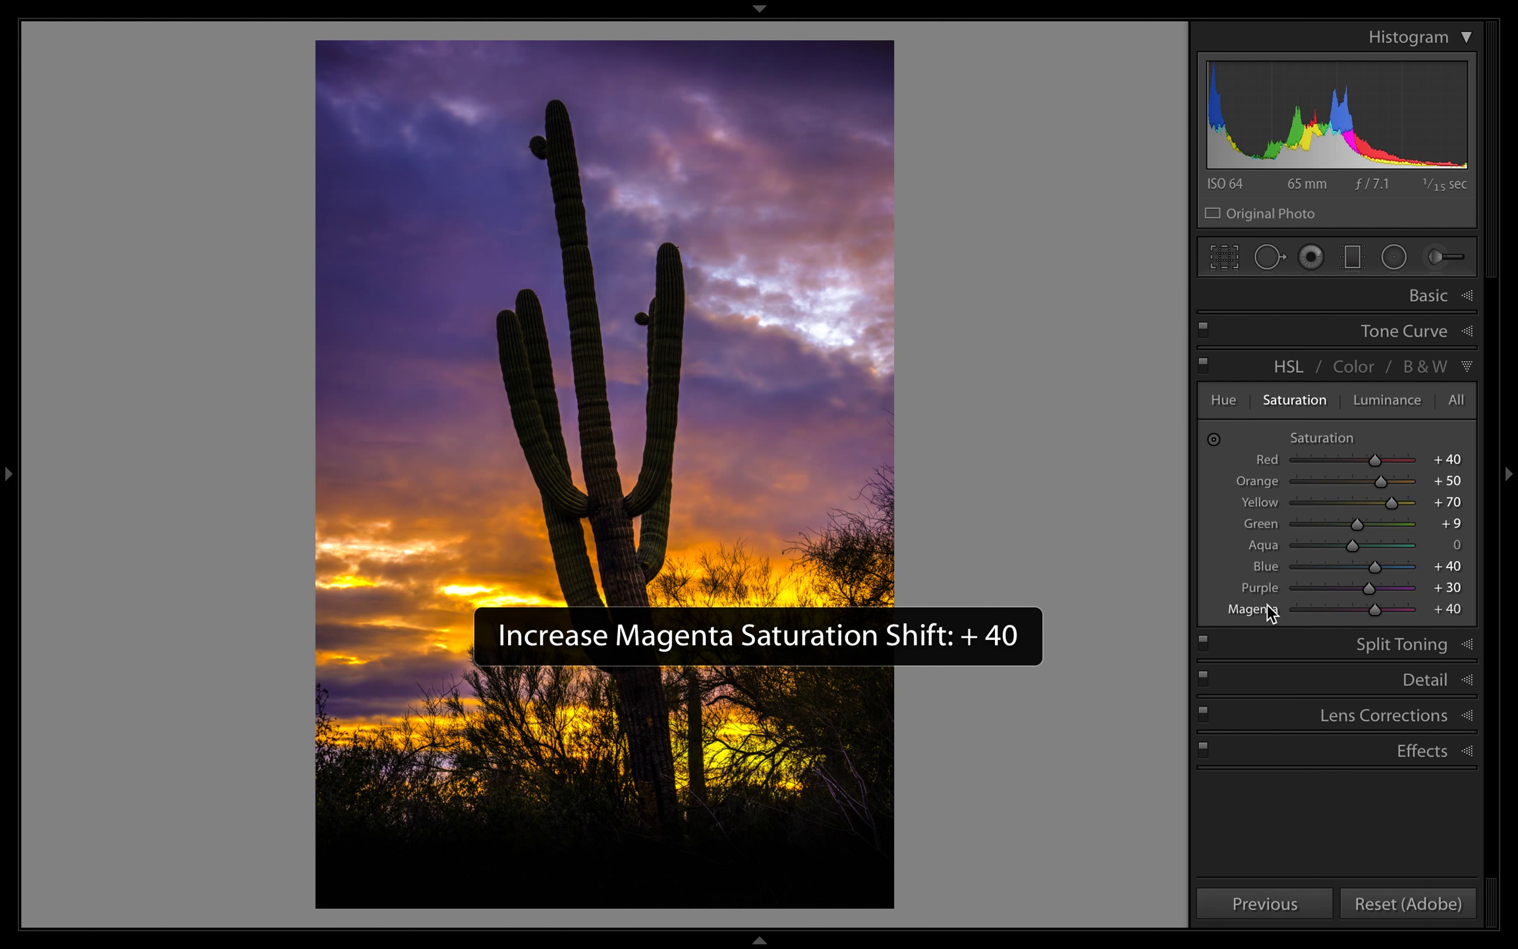
key(shift+equal)
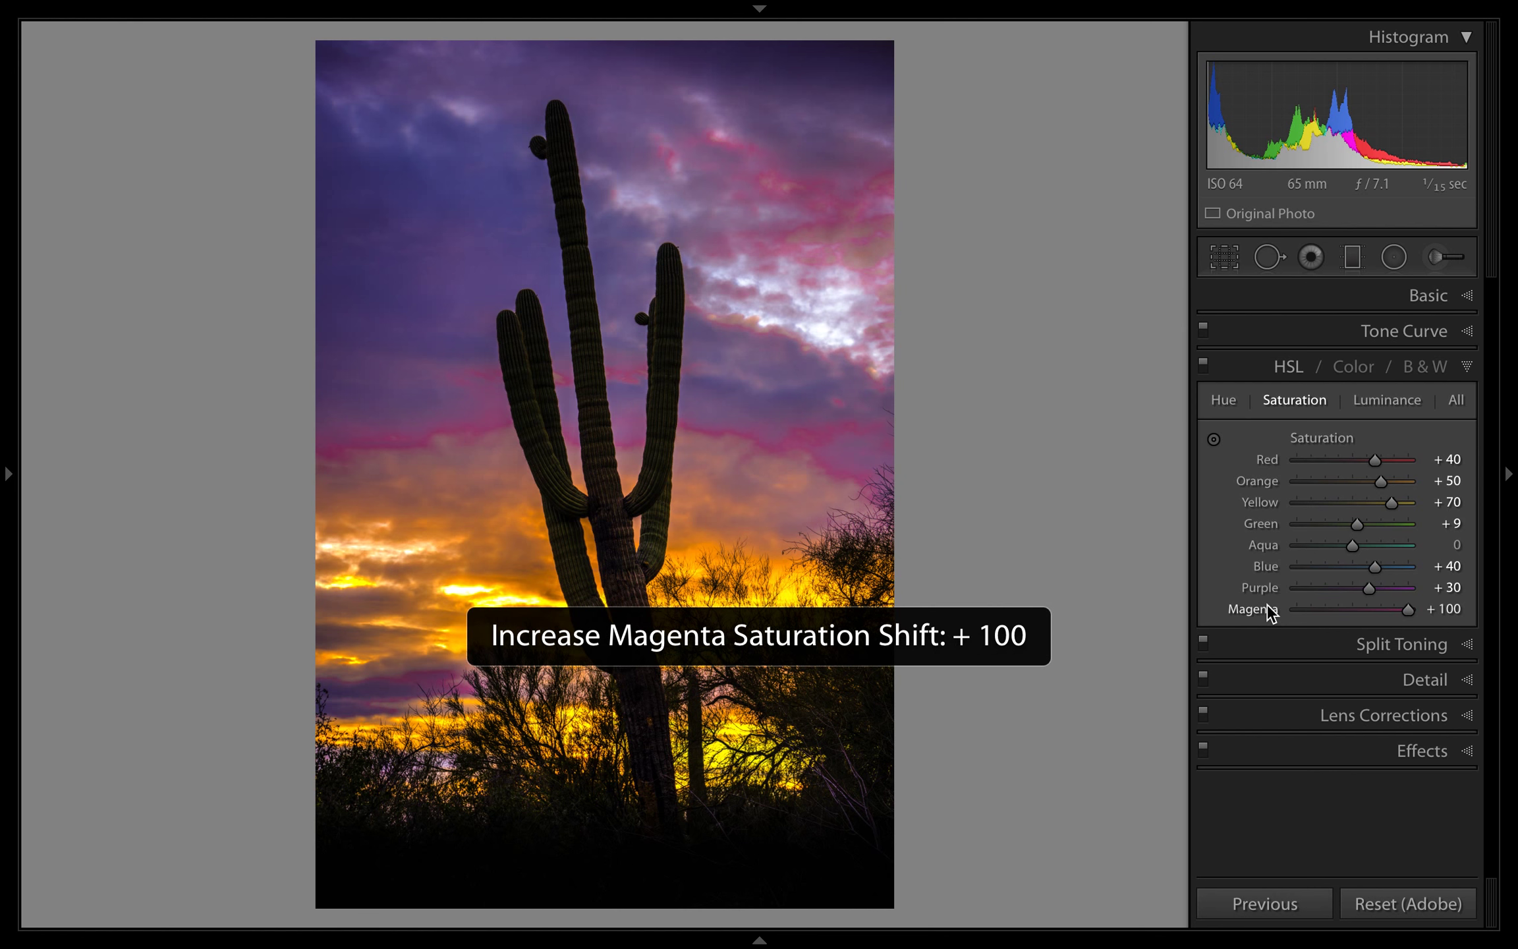
- Reduce the Magenta saturation in stages to +40 while checking the sky beside the cactus up close
click(772, 445)
key(shift+minus)
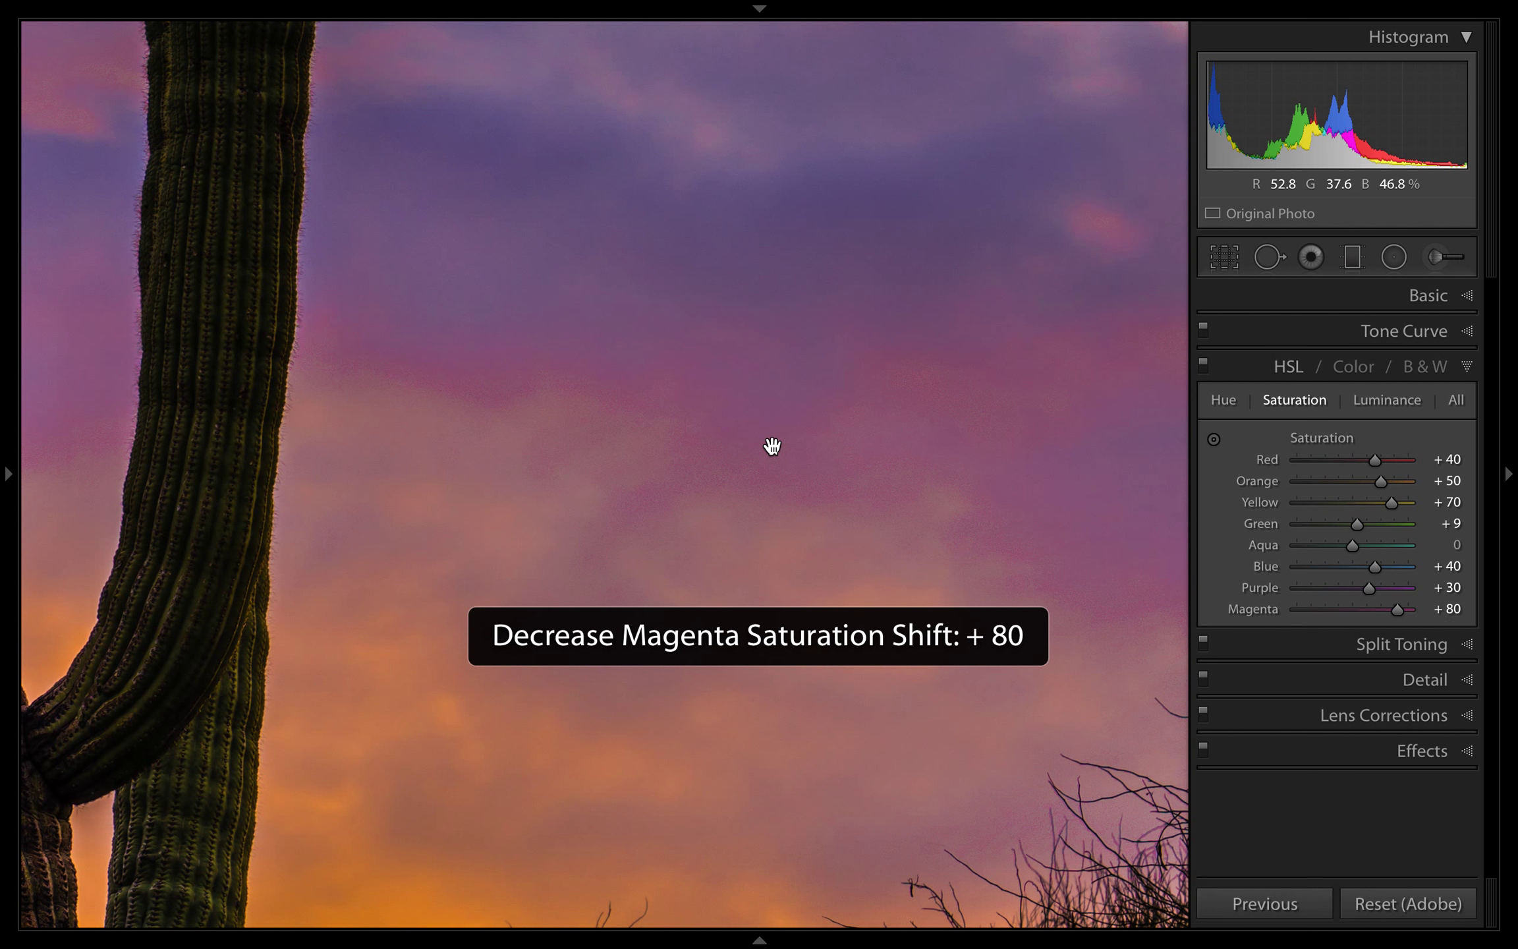
key(shift+minus)
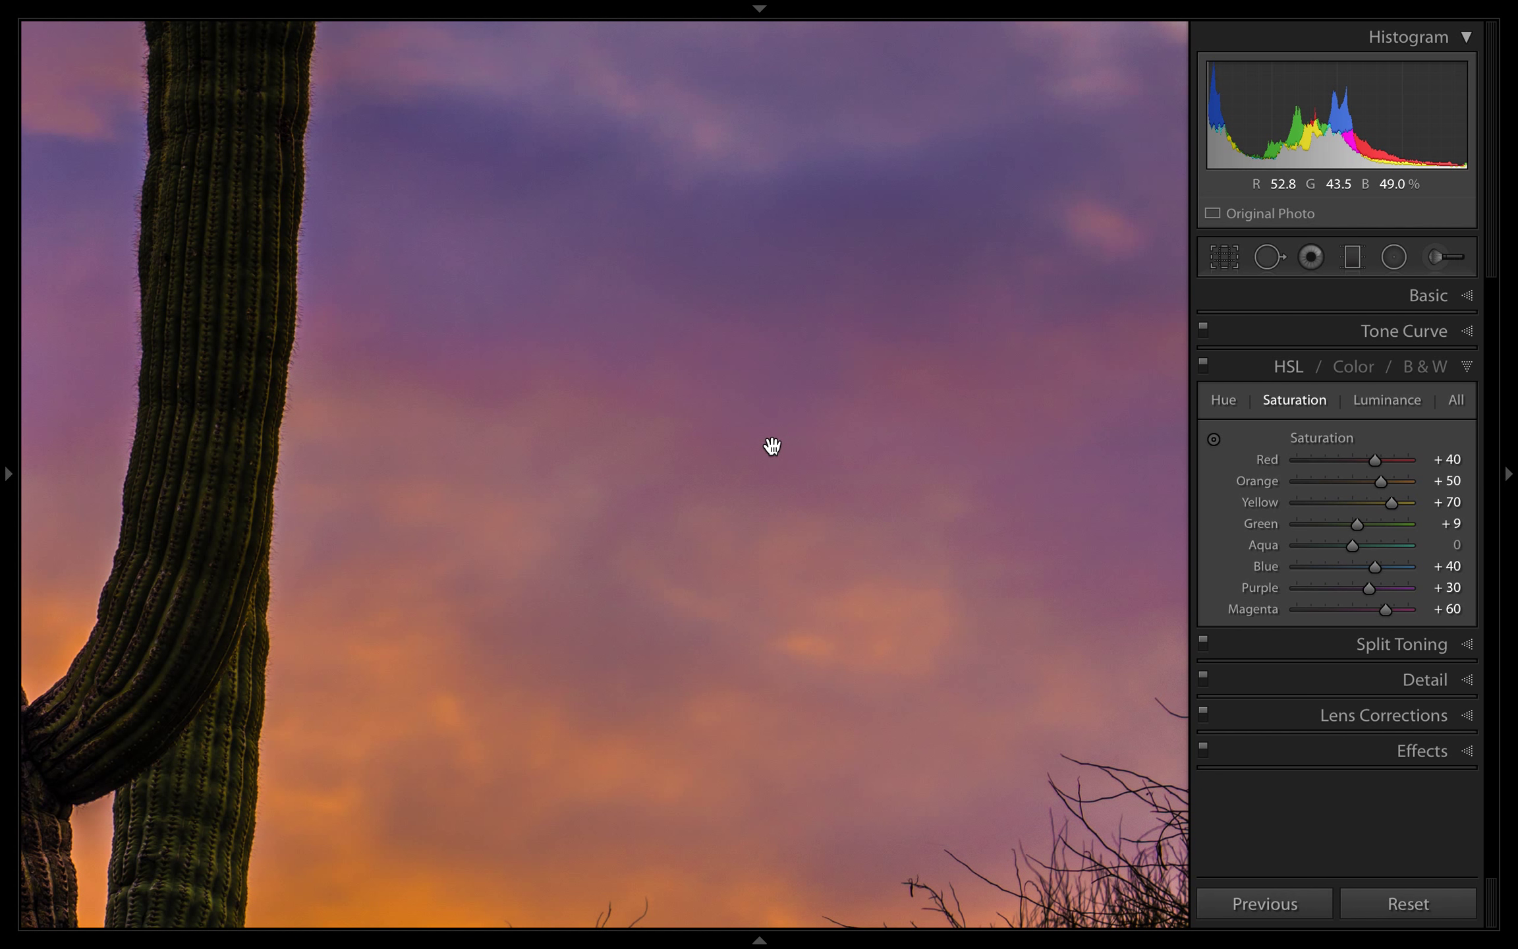
key(shift+minus)
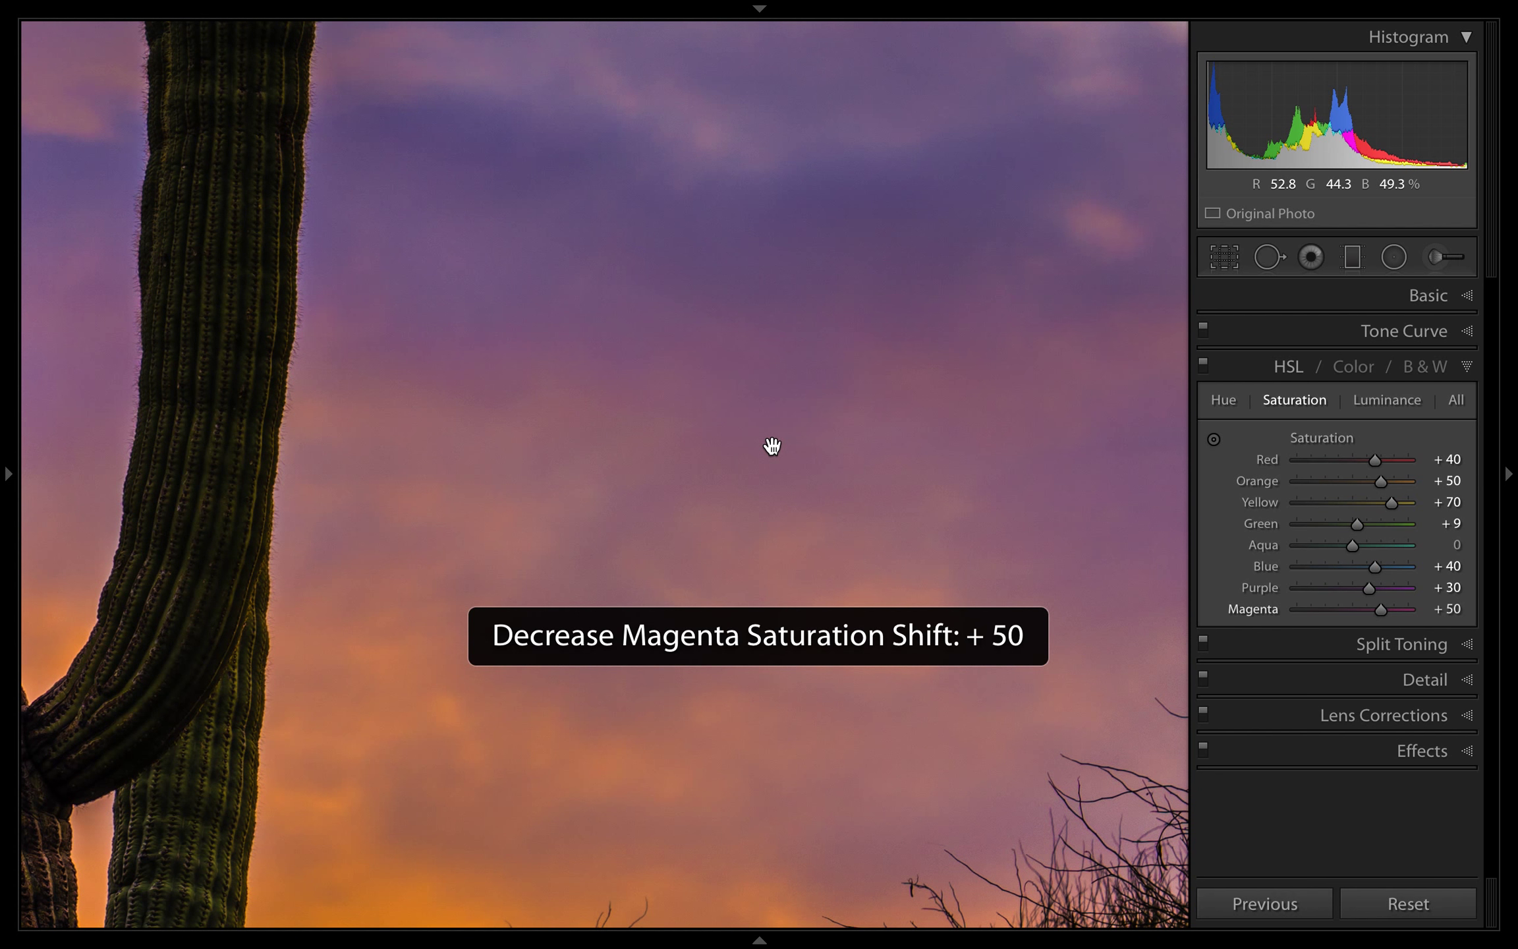
key(minus)
key(minus)
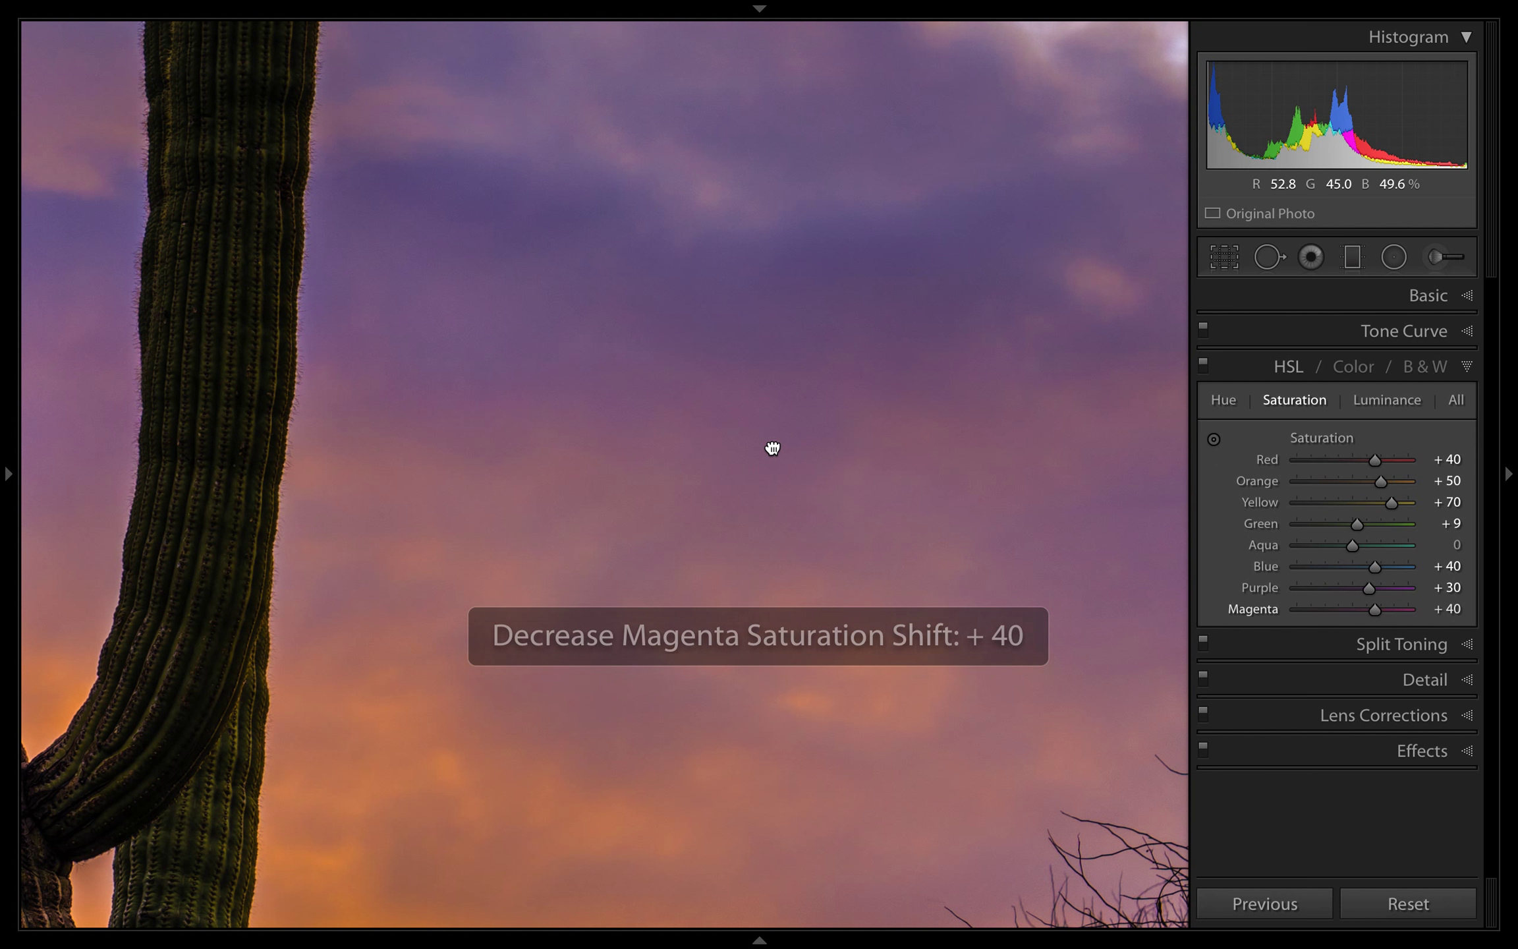
click(772, 446)
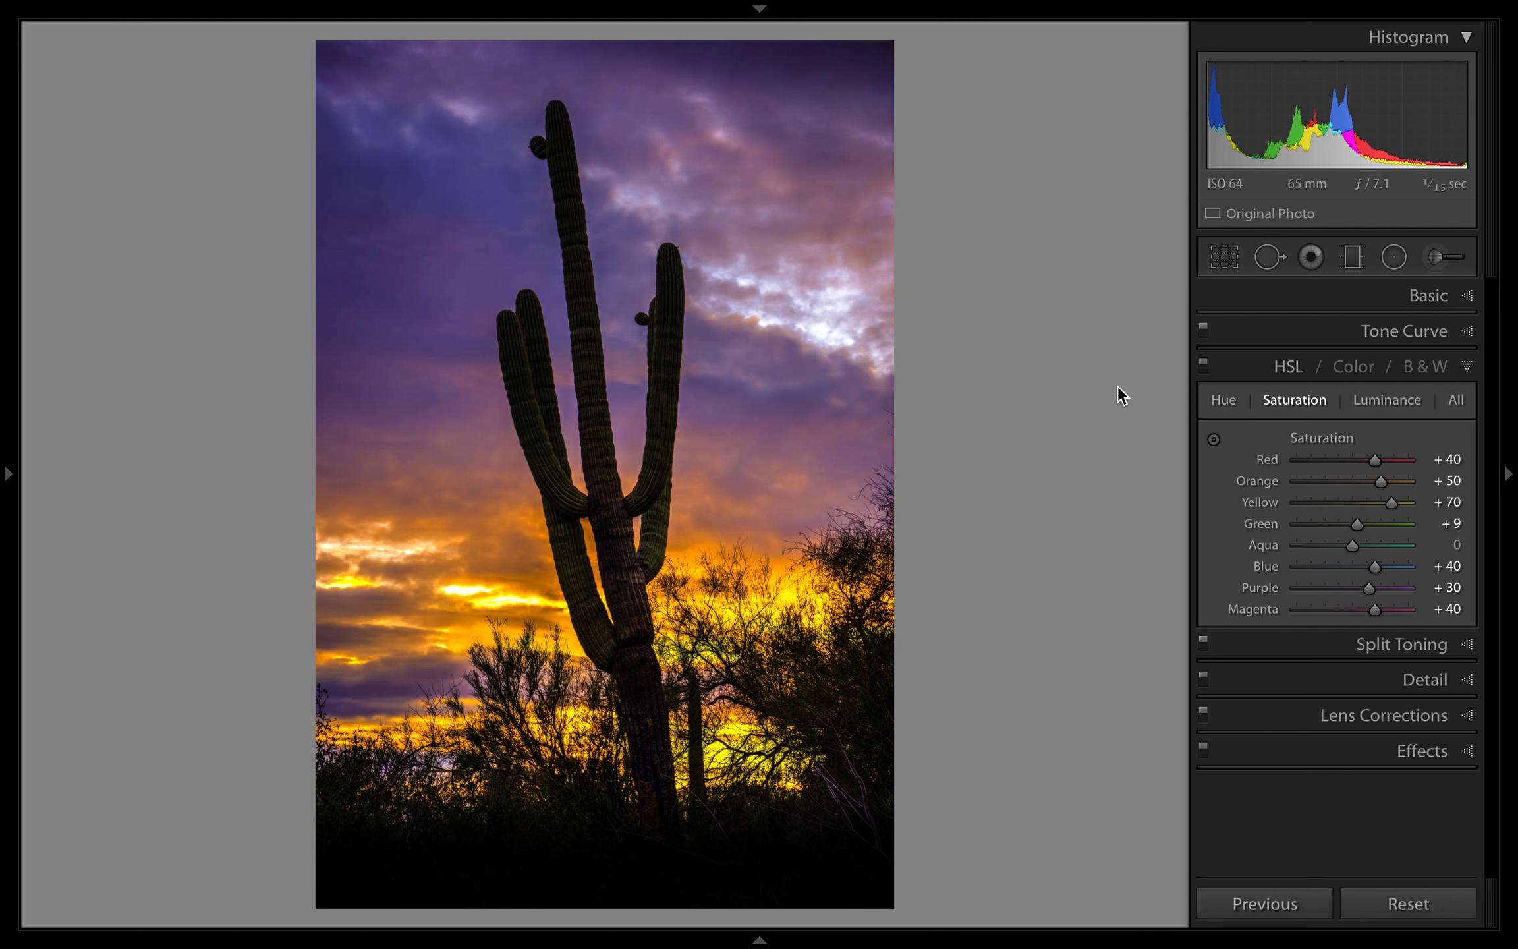
- Turn all HSL adjustments off and on to compare the photo before and after
click(1205, 363)
click(1205, 363)
click(1204, 363)
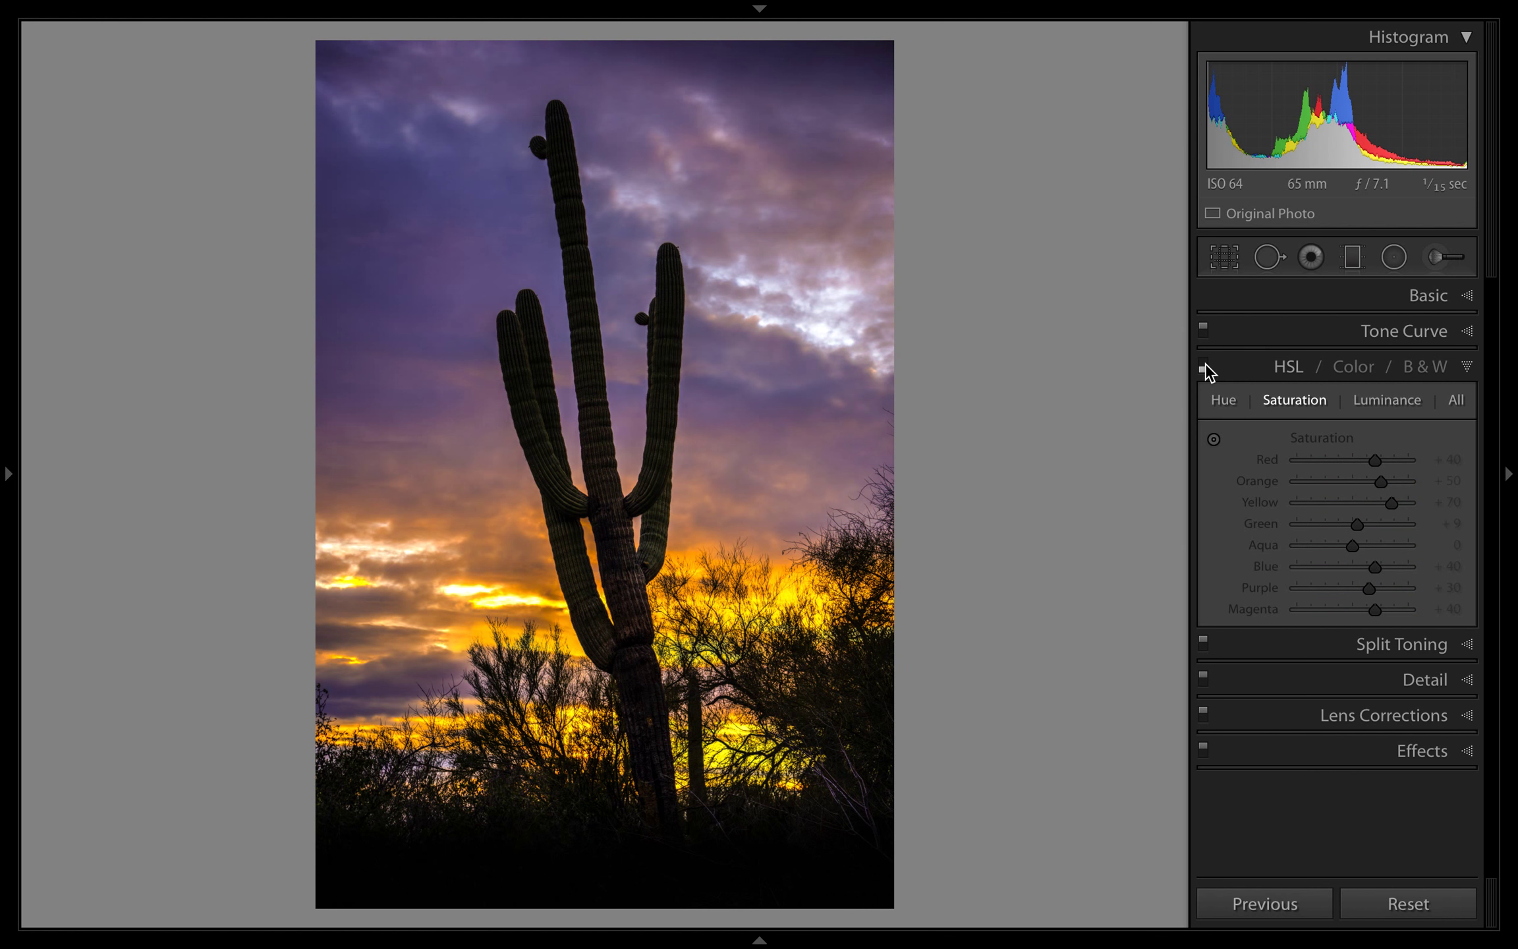
click(1205, 363)
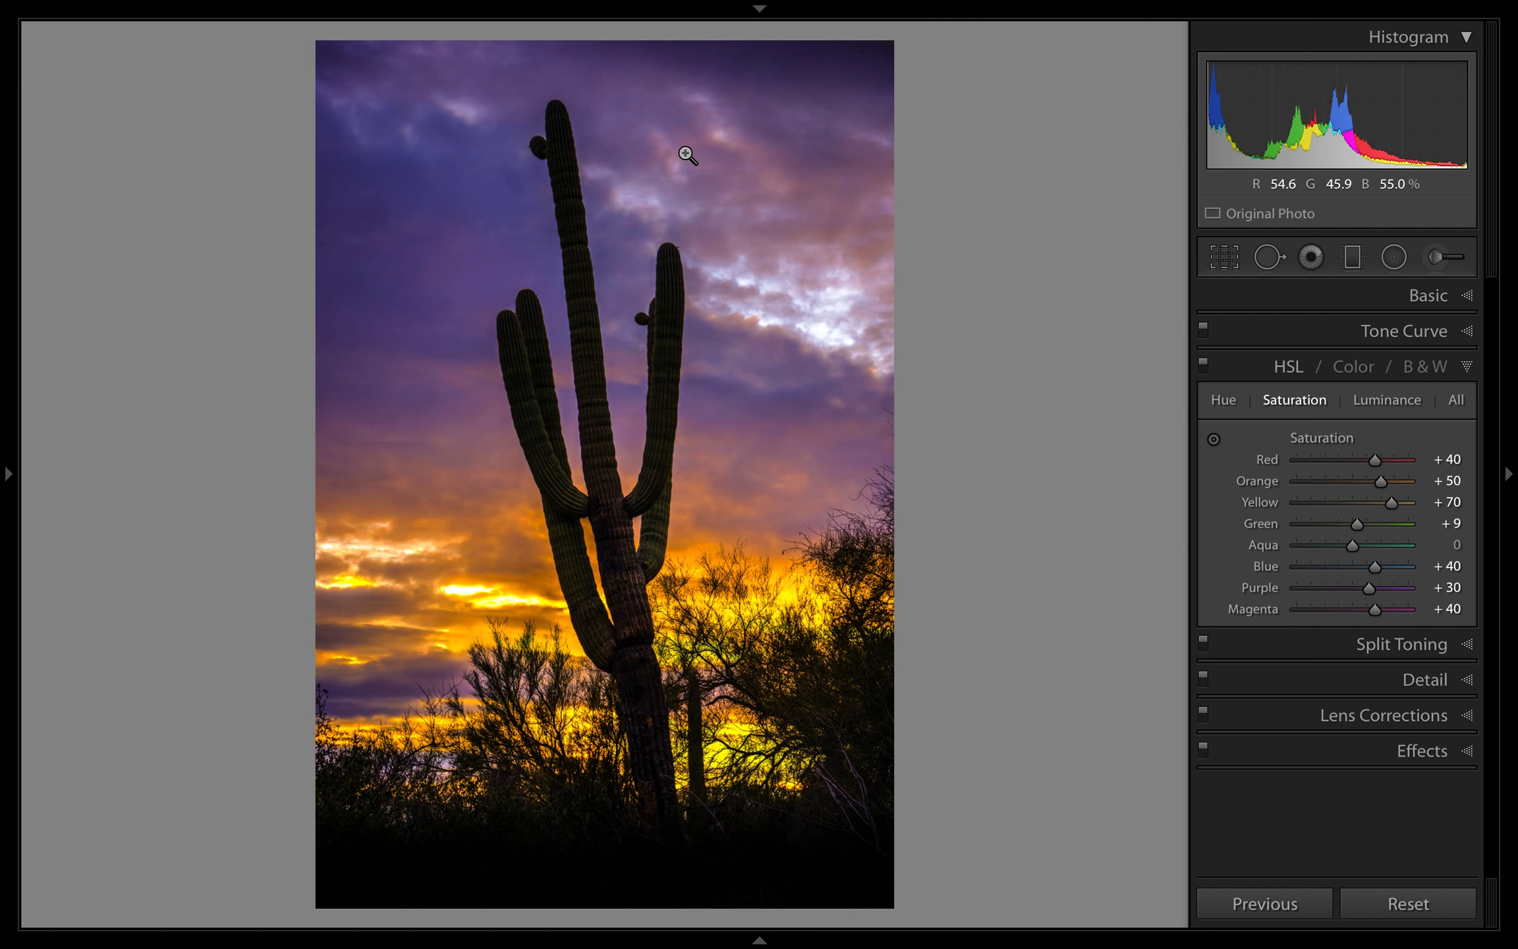